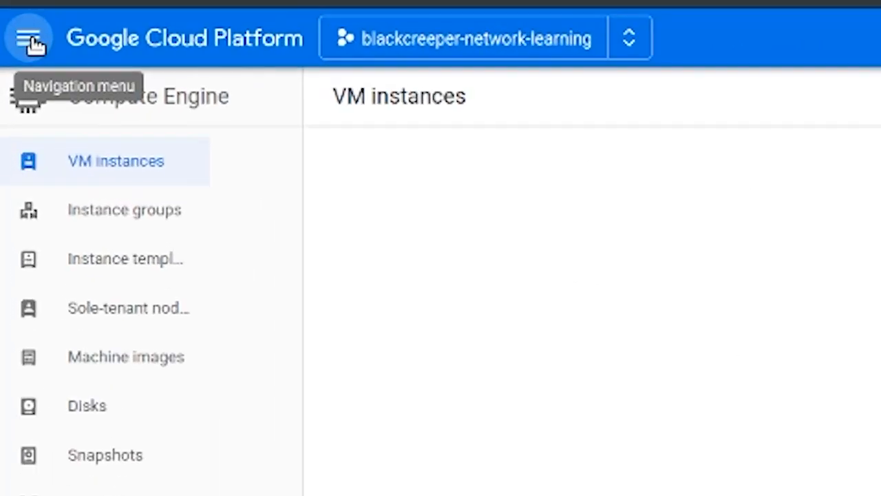
Go to the Kubernetes Engine clusters page and start creating a new cluster.
click(29, 39)
mouse_move(122, 158)
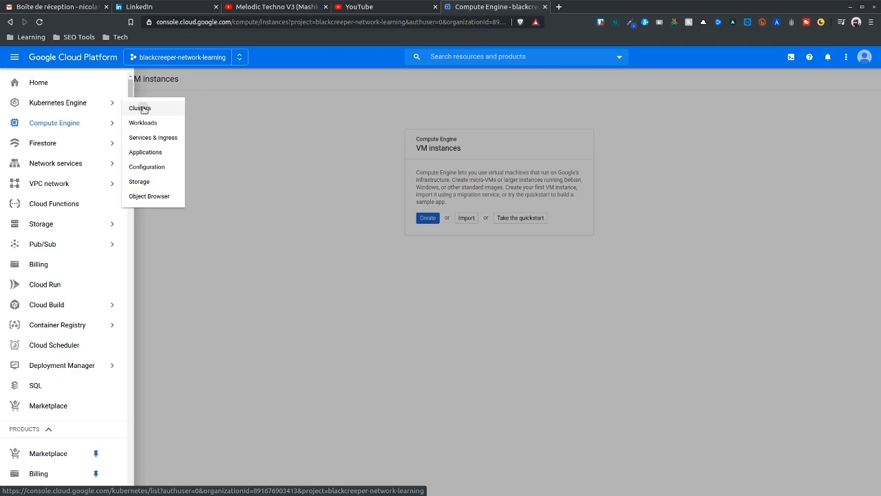
click(141, 108)
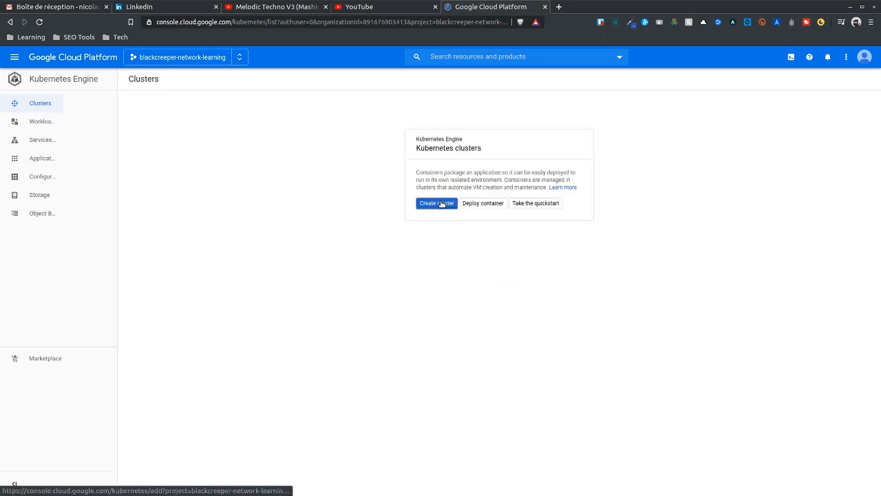
click(441, 203)
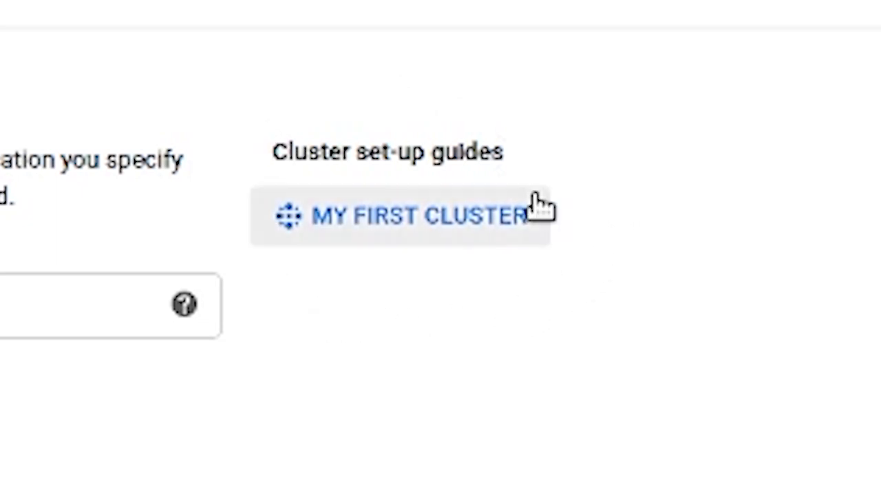
View the My first cluster set-up guide and close it without applying it.
click(410, 217)
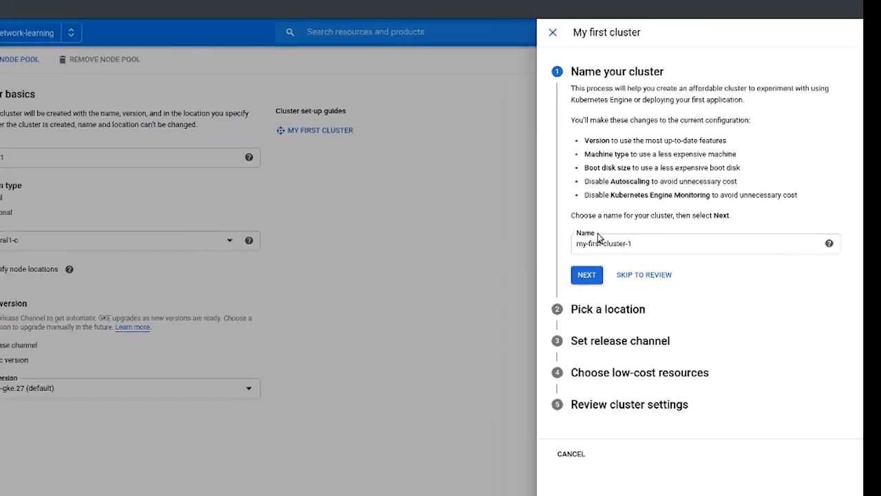
click(396, 181)
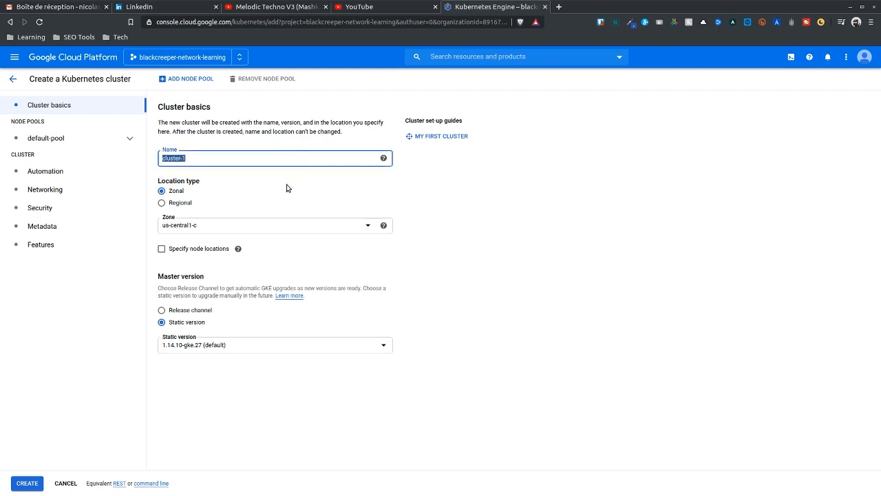
Name the new cluster demo in lowercase letters.
text(Demo)
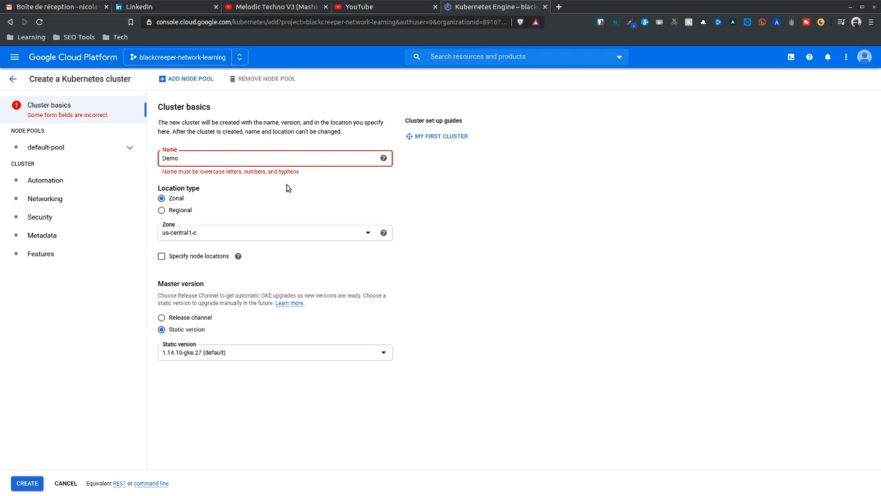
key(ctrl+a)
text(demo)
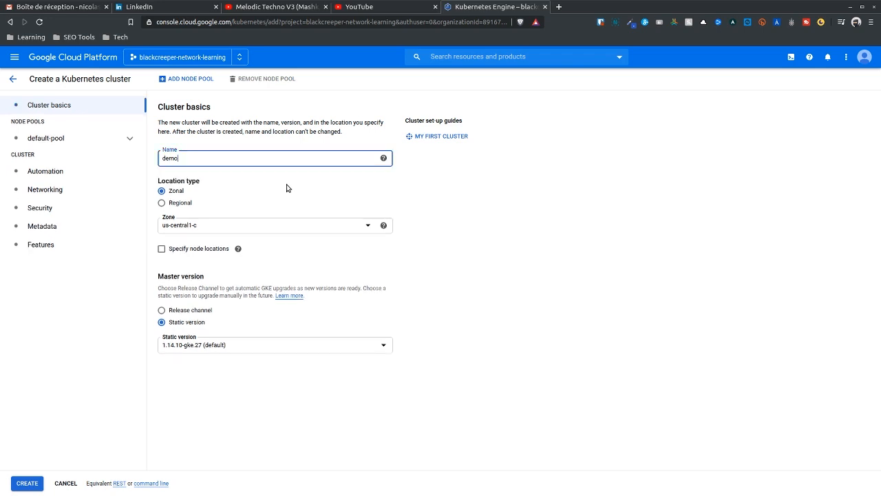
click(229, 184)
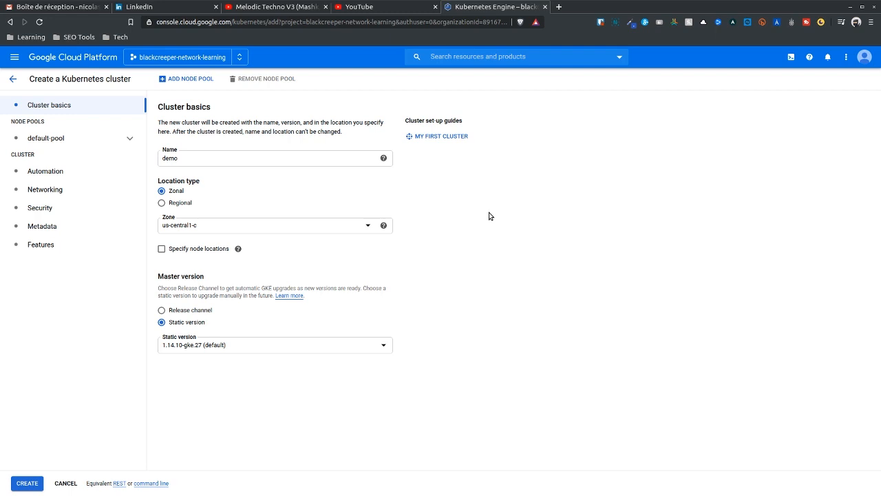
Examine the node location options and compare the master versions offered as release channels and as static versions.
click(161, 249)
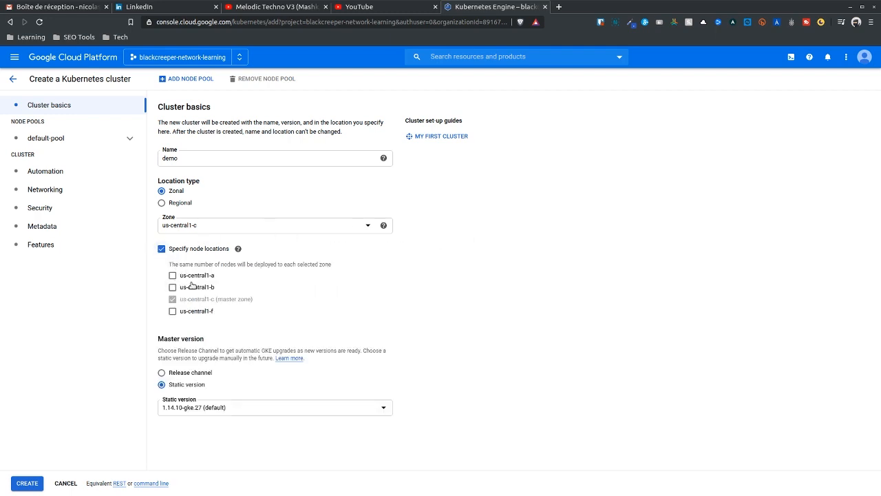
click(162, 248)
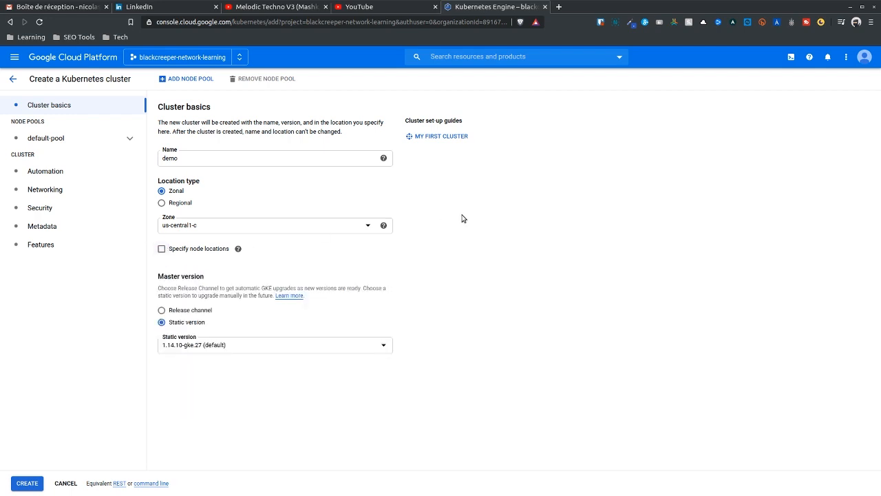
click(162, 310)
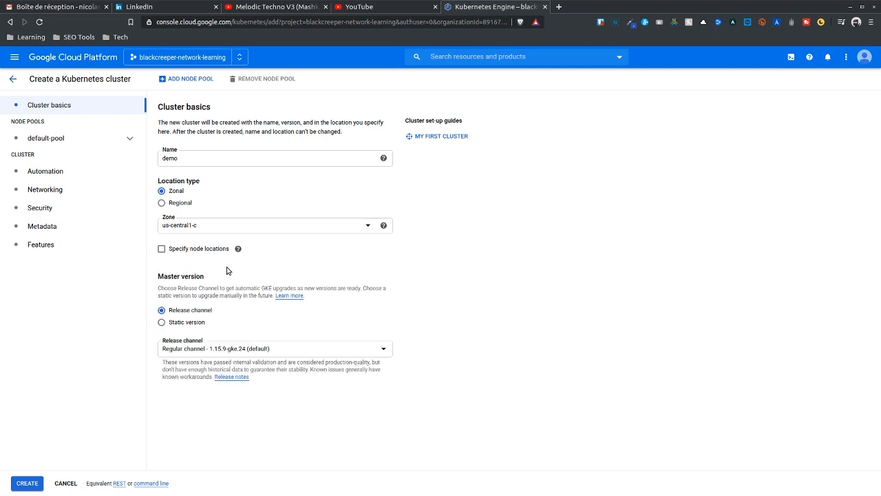
click(183, 322)
click(210, 348)
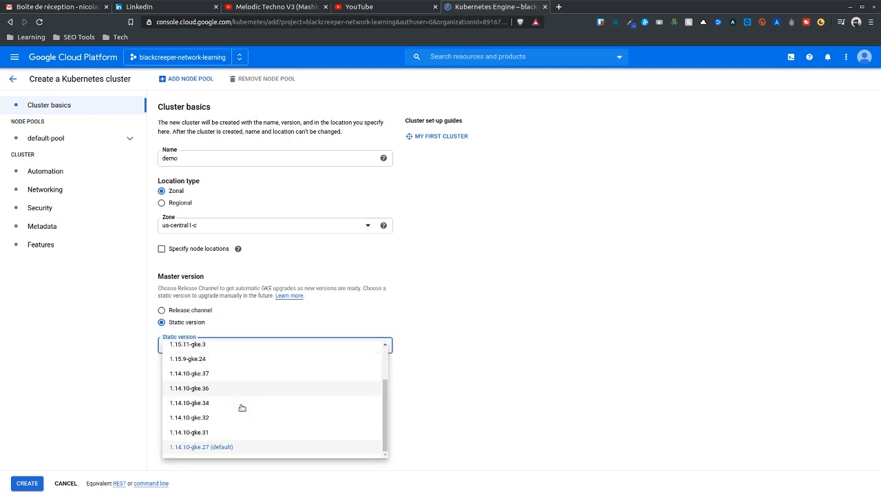
scroll(238, 413, up, 2)
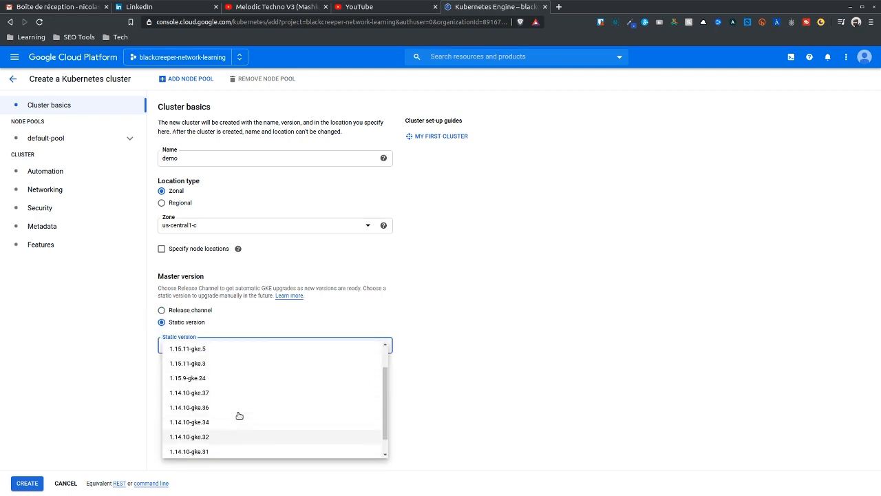
click(251, 325)
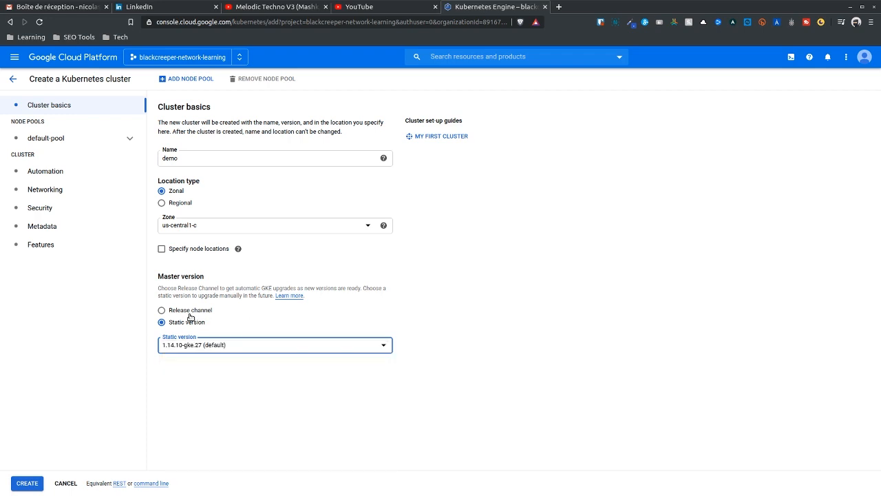
click(190, 311)
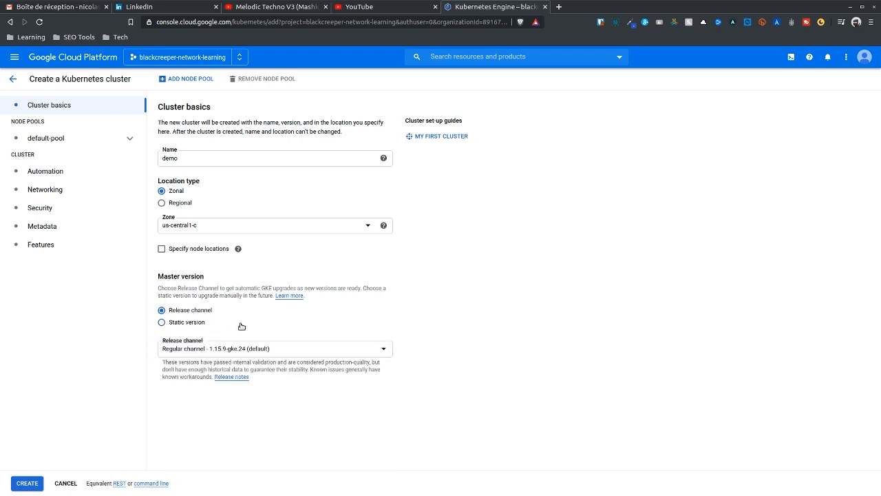
click(251, 350)
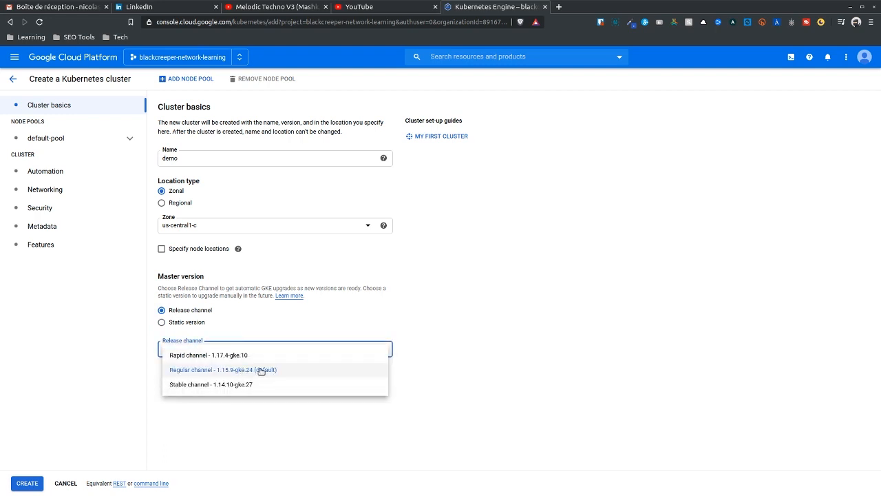
click(452, 340)
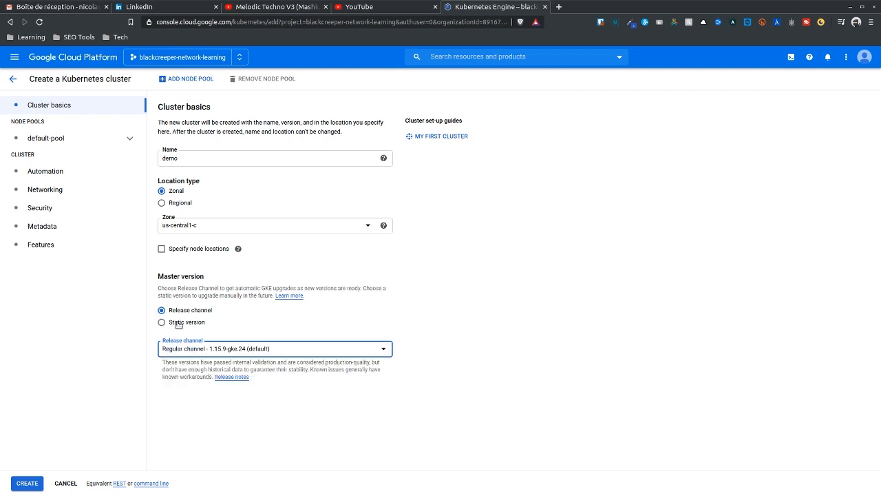
click(178, 324)
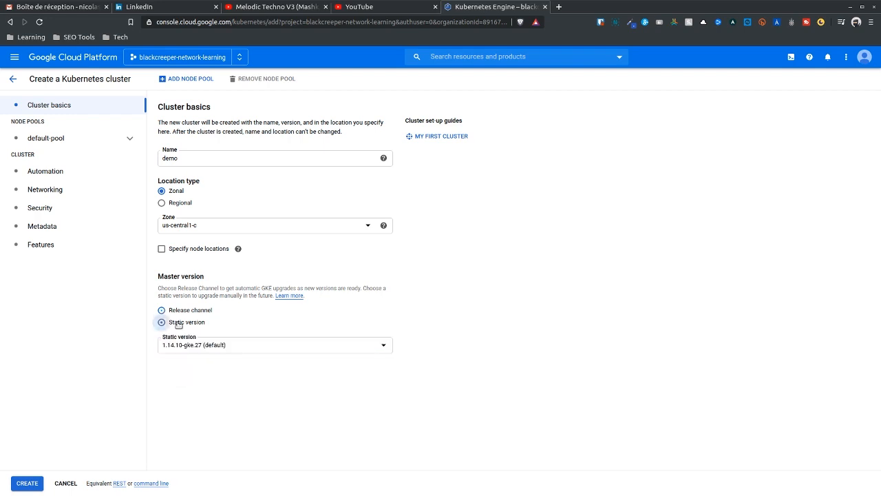
click(206, 350)
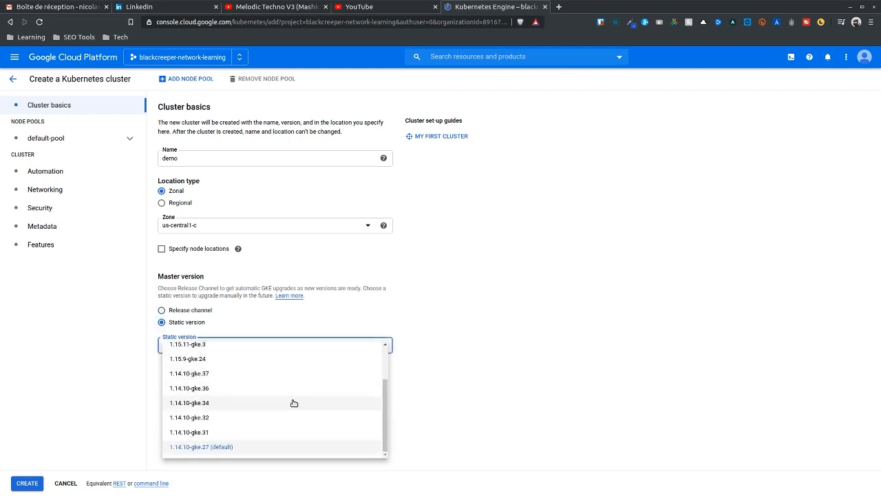
click(445, 370)
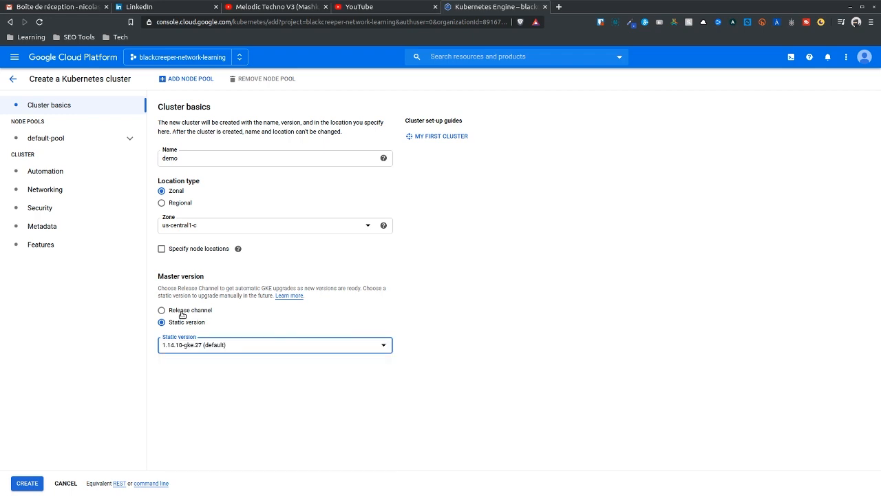
Set the master version to the release channel option Regular channel - 1.15.9-gke.24 (default).
click(182, 311)
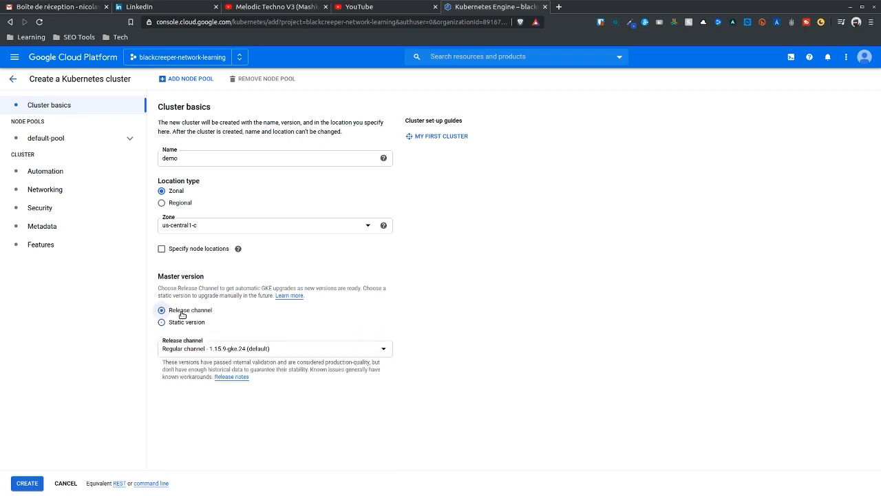
click(207, 349)
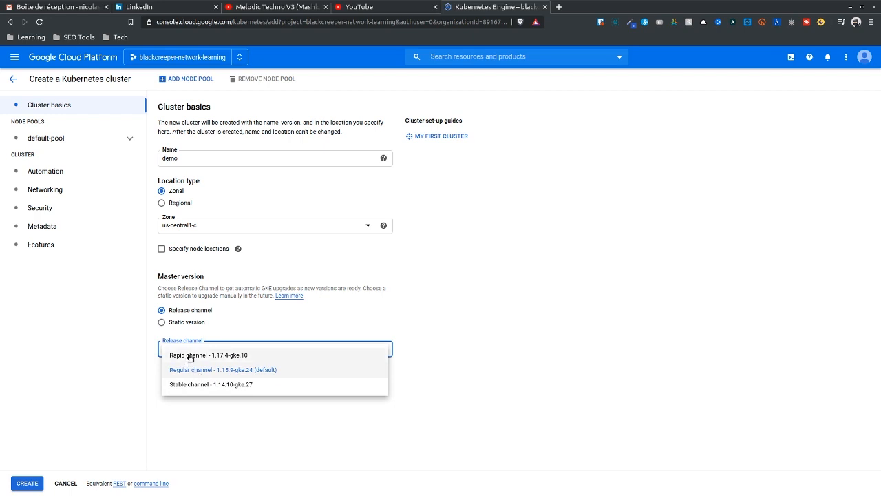
click(228, 373)
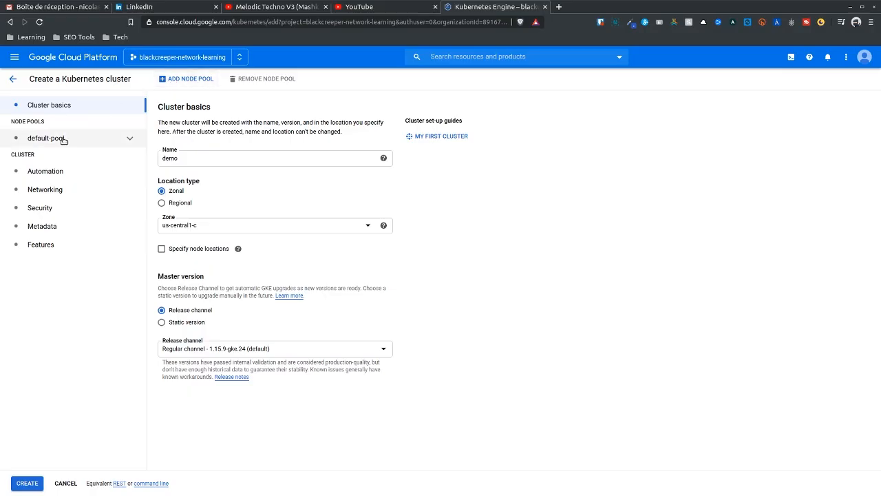
Rename the default node pool as demo-pool.
click(64, 141)
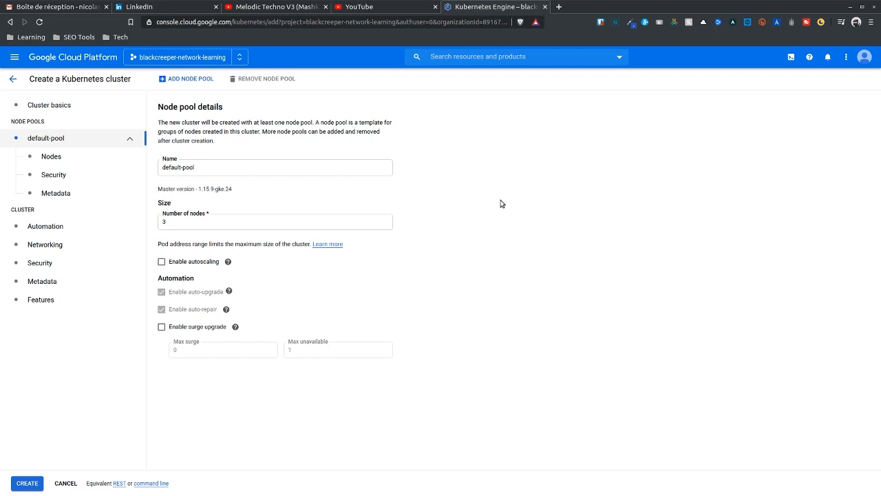
key(Tab)
text(demo-pool)
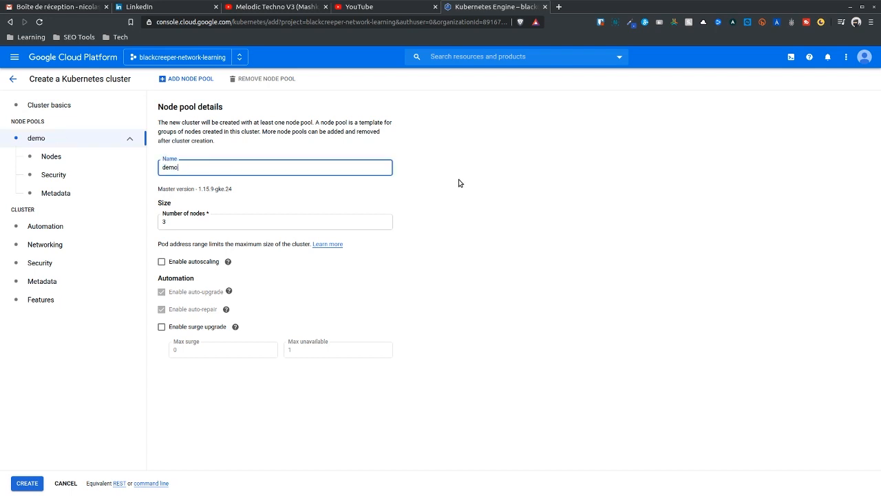
Enable autoscaling for demo-pool with a minimum of 0 and a maximum of 3 nodes.
click(174, 225)
double_click(163, 222)
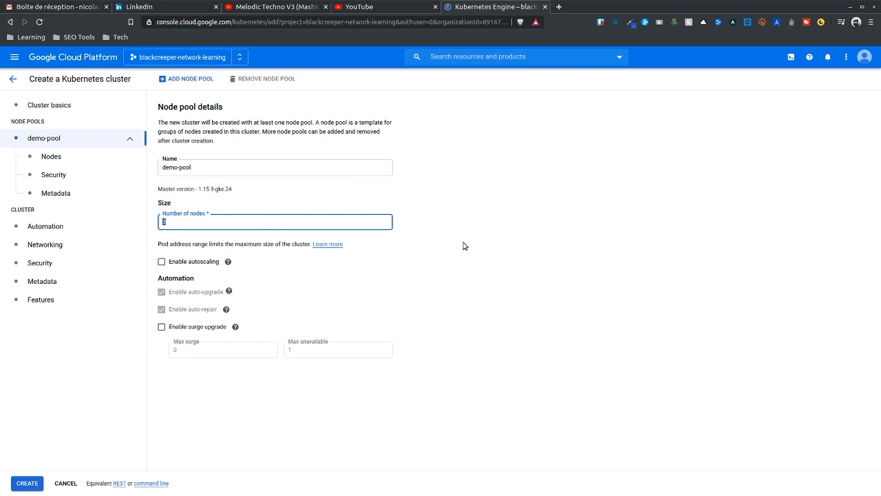
click(163, 263)
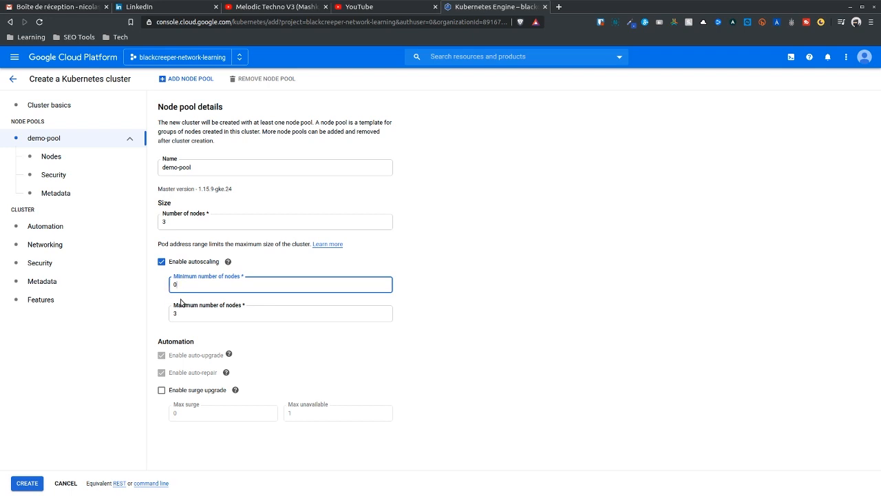
click(473, 303)
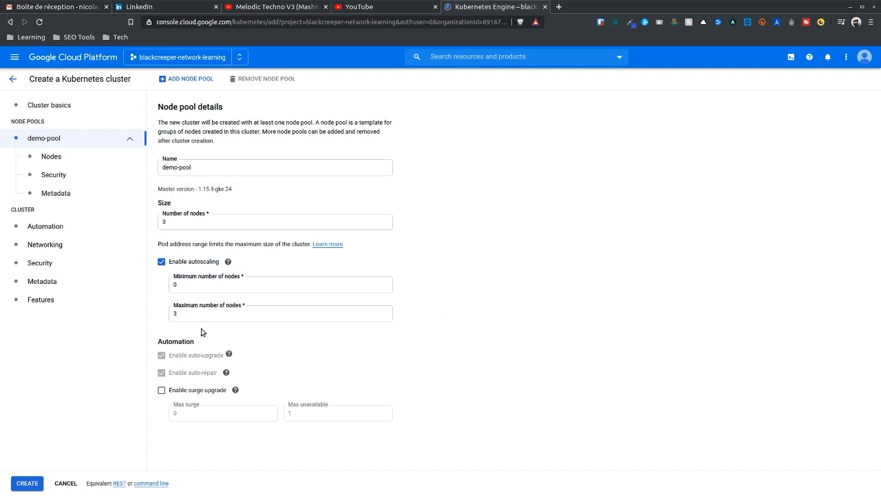
mouse_move(199, 357)
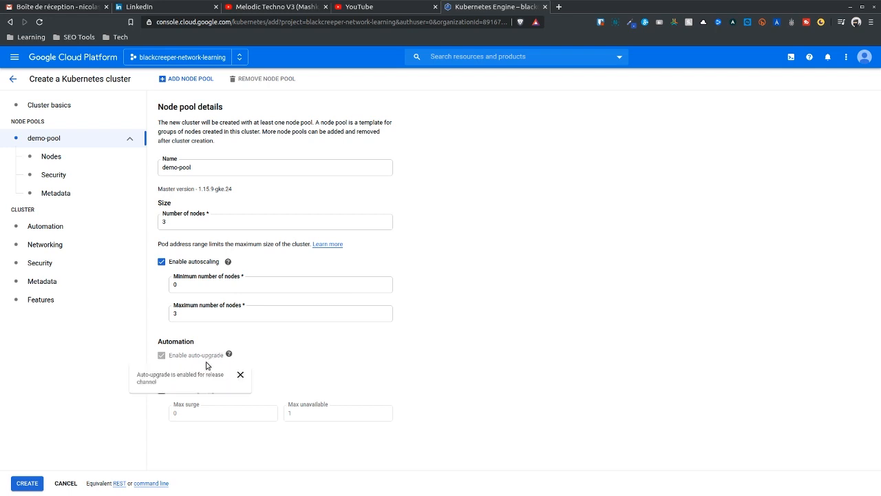
mouse_move(207, 374)
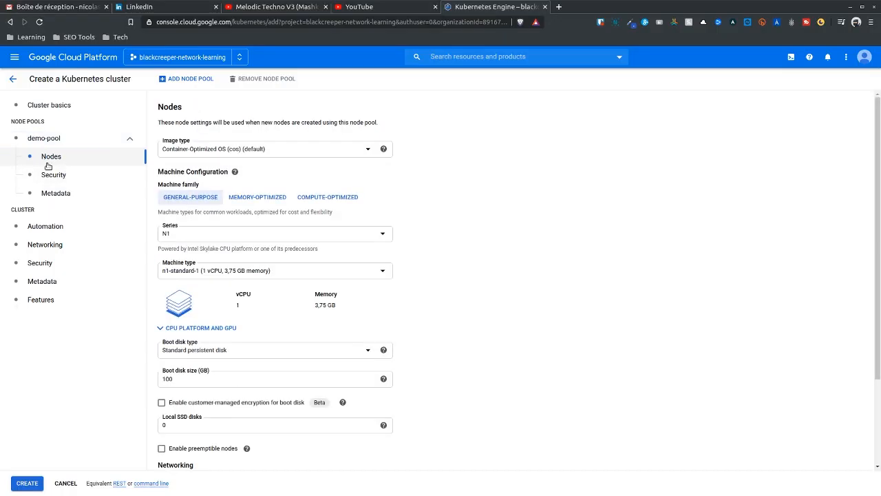
Examine the node image types offered for demo-pool, including the Container-Optimized OS, Ubuntu and Windows options.
click(295, 153)
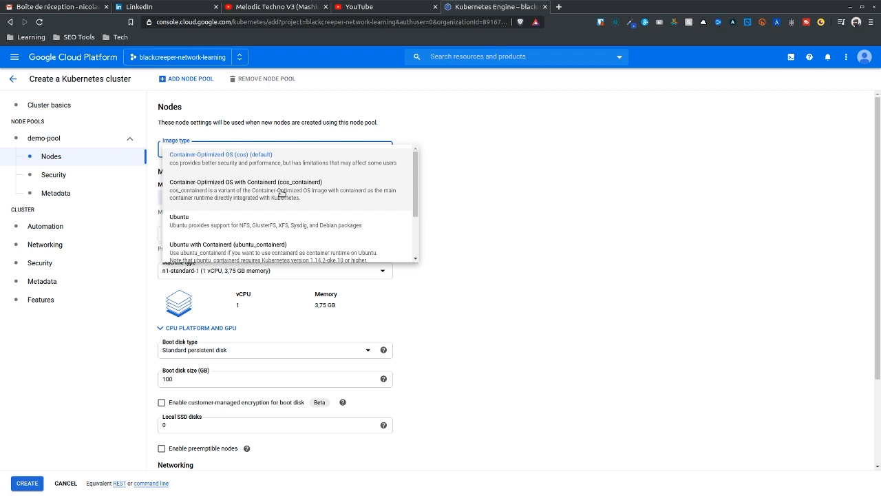
scroll(249, 196, down, 1)
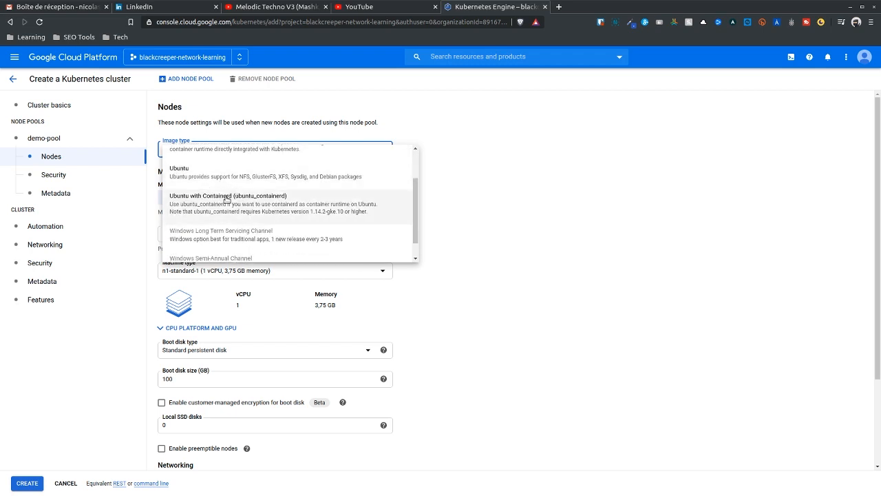
scroll(249, 204, down, 1)
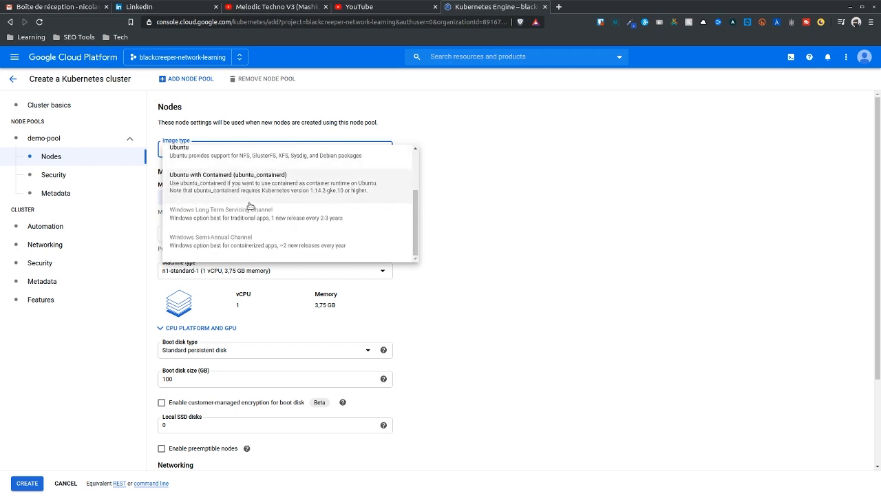
mouse_move(231, 219)
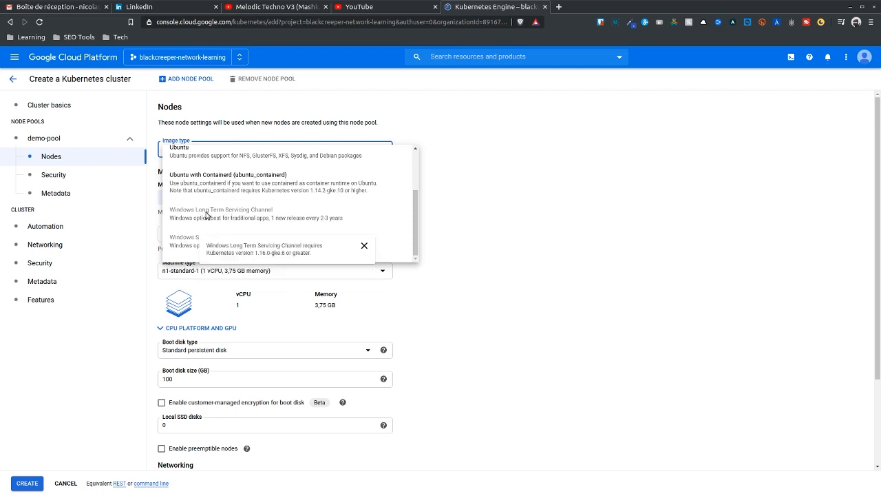
scroll(209, 217, up, 3)
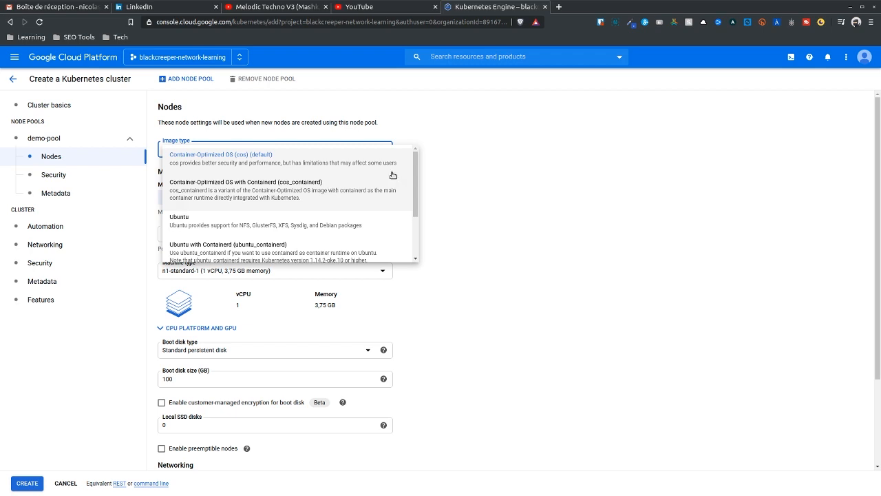
click(462, 168)
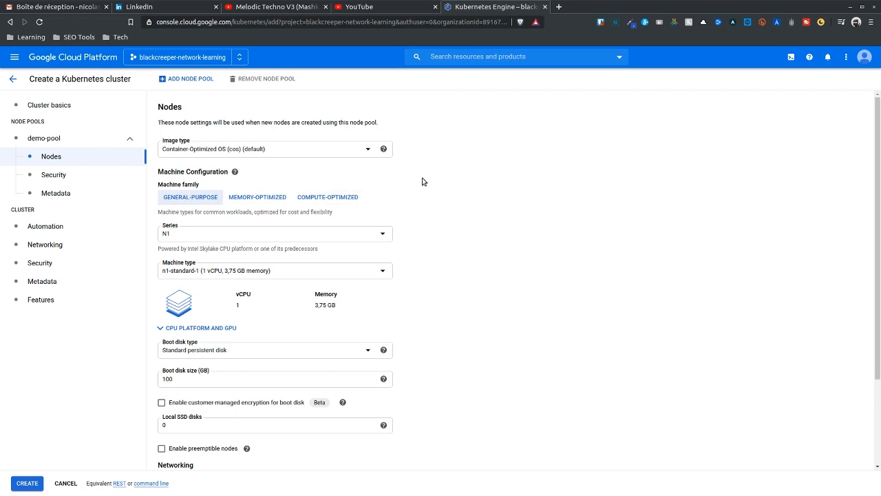
Choose the first-generation N1 series for the general-purpose machine family of the nodes.
click(172, 234)
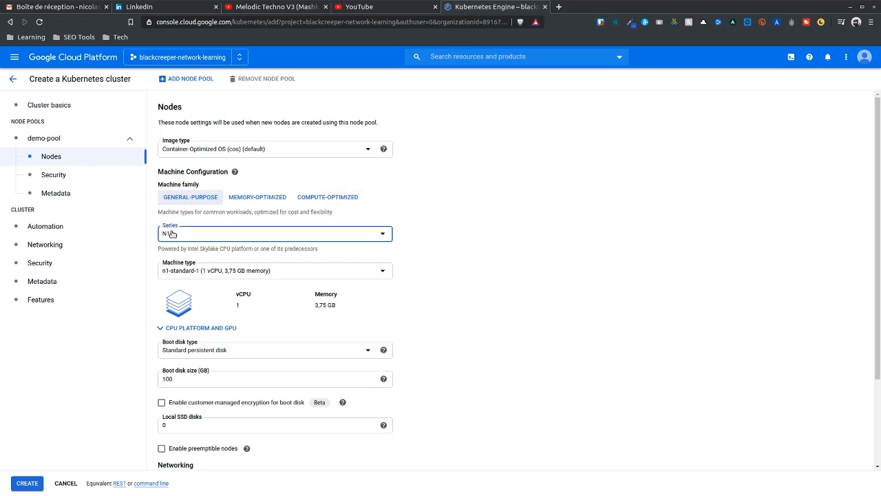
click(172, 234)
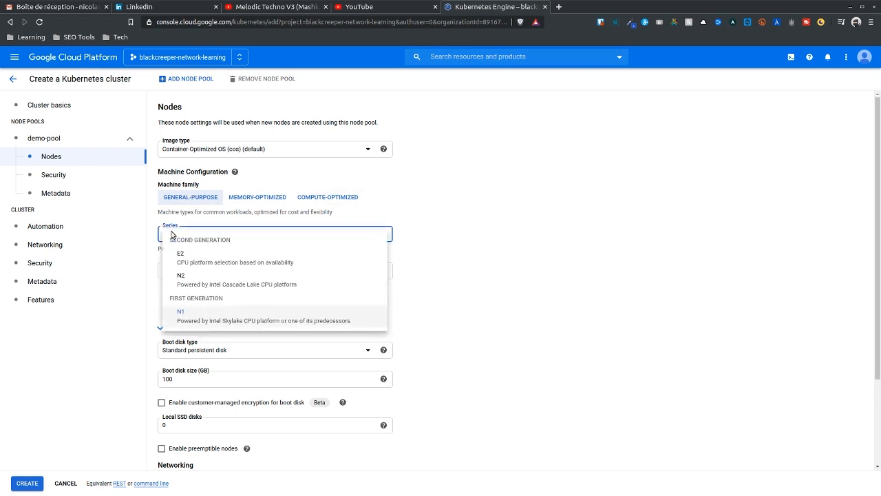
click(246, 317)
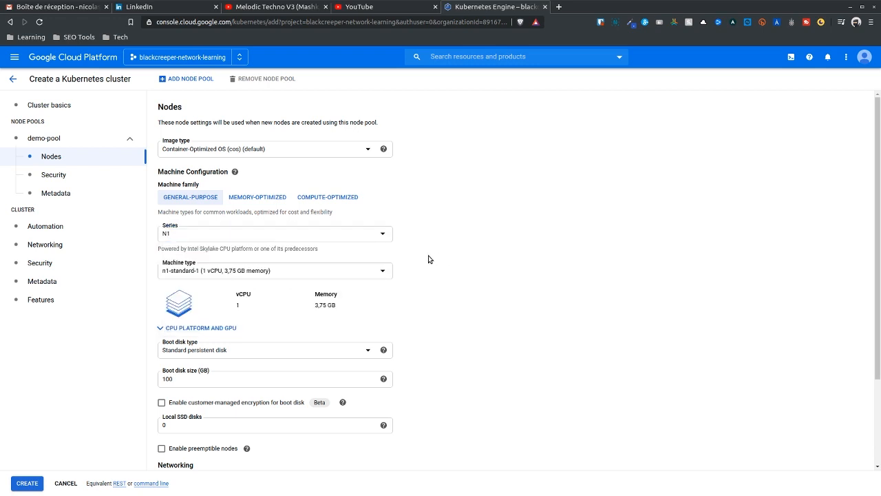
Choose n1-standard-1 (1 vCPU, 3,75 GB memory) as the machine type of the nodes.
click(188, 274)
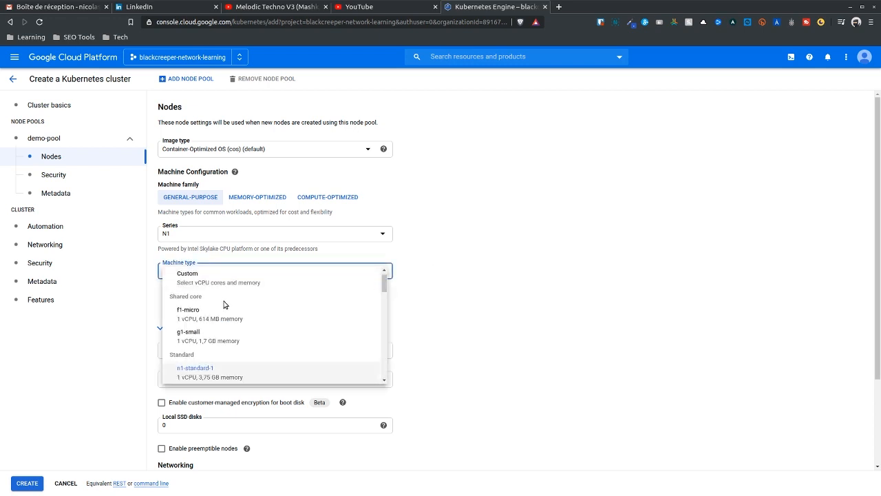
scroll(223, 303, down, 10)
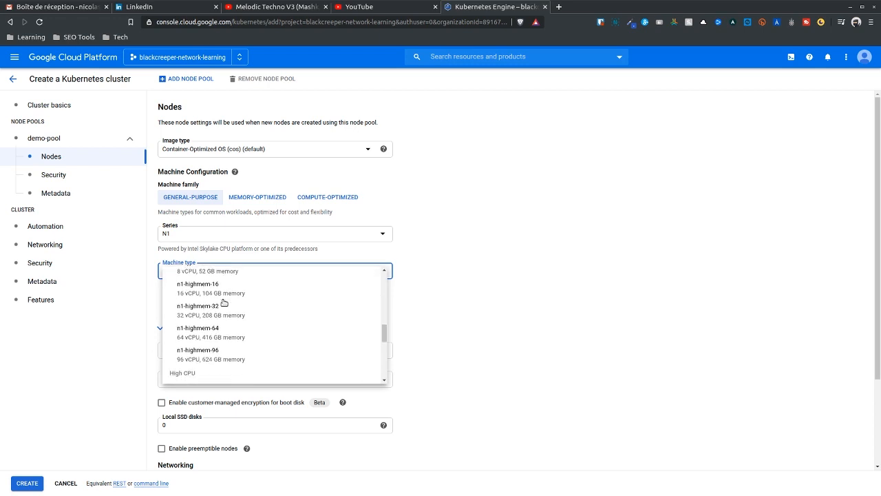
scroll(224, 304, down, 2)
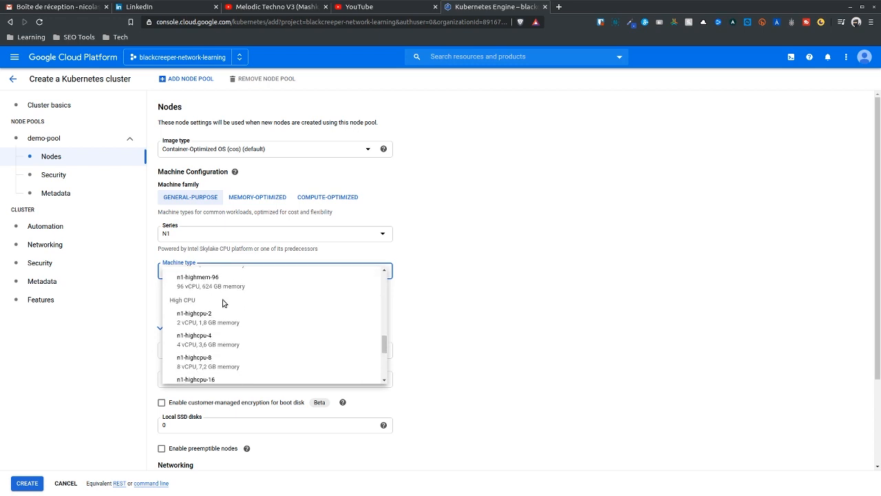
scroll(223, 303, up, 12)
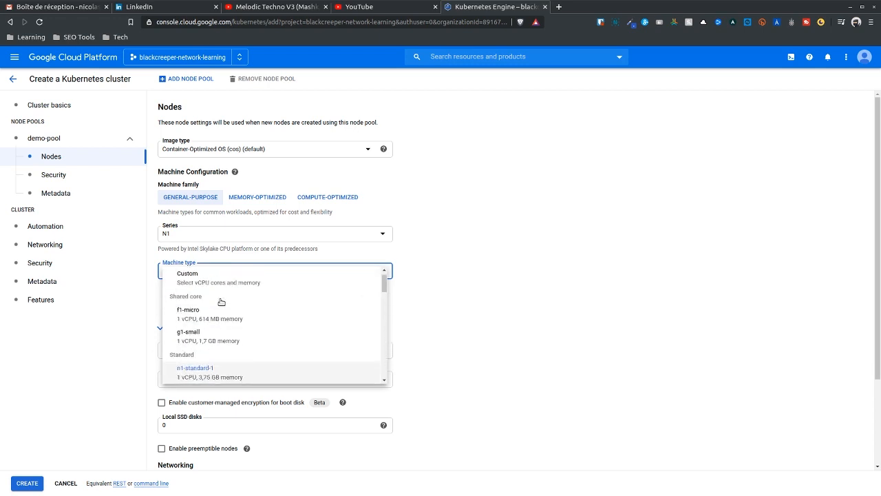
click(219, 369)
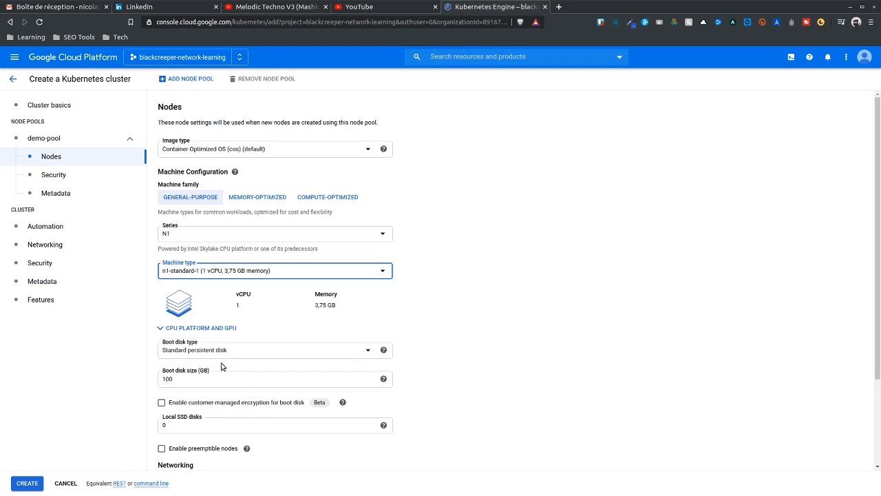
Compare the vCPU and memory sizes of the standard and high-memory N1 machine types.
click(287, 277)
scroll(273, 323, down, 1)
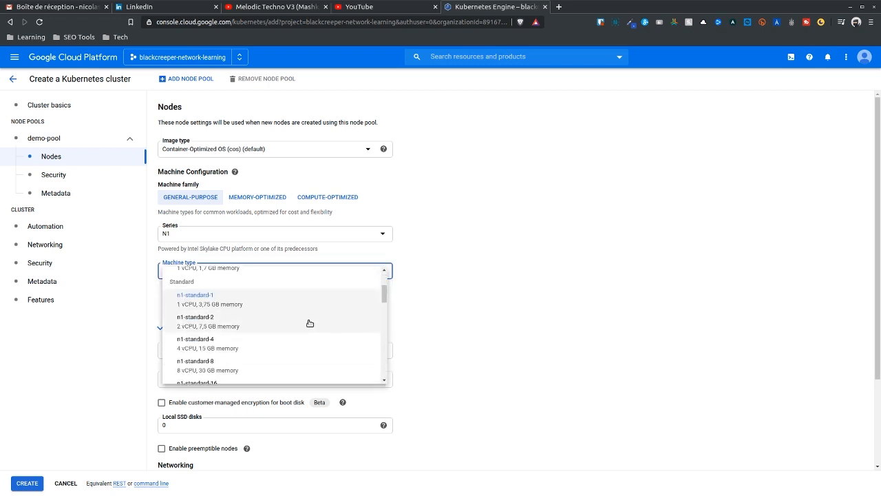
scroll(310, 323, down, 3)
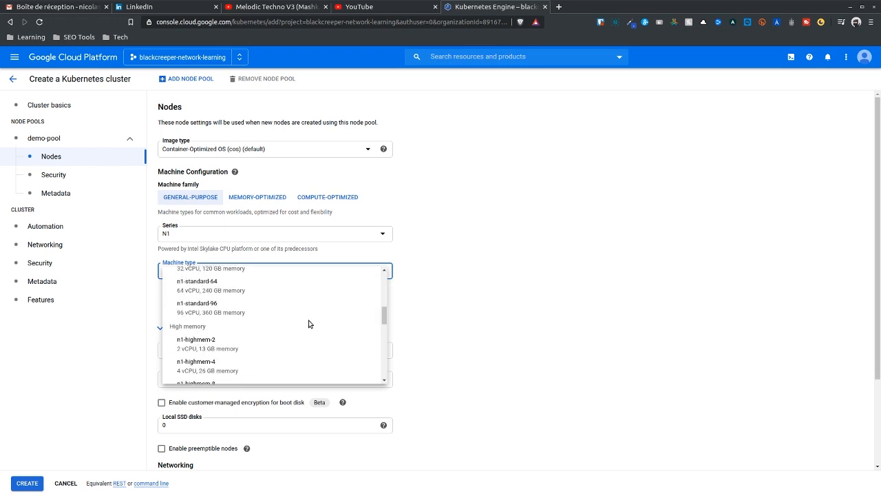
scroll(308, 324, up, 3)
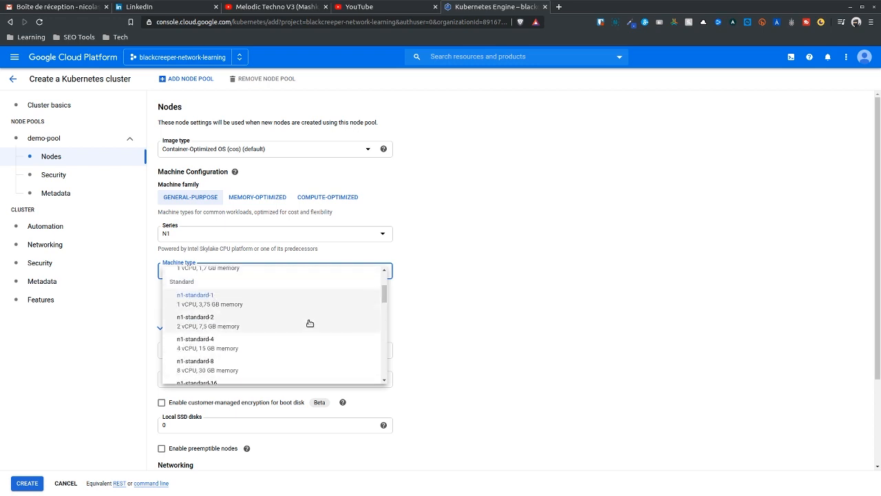
scroll(310, 323, down, 3)
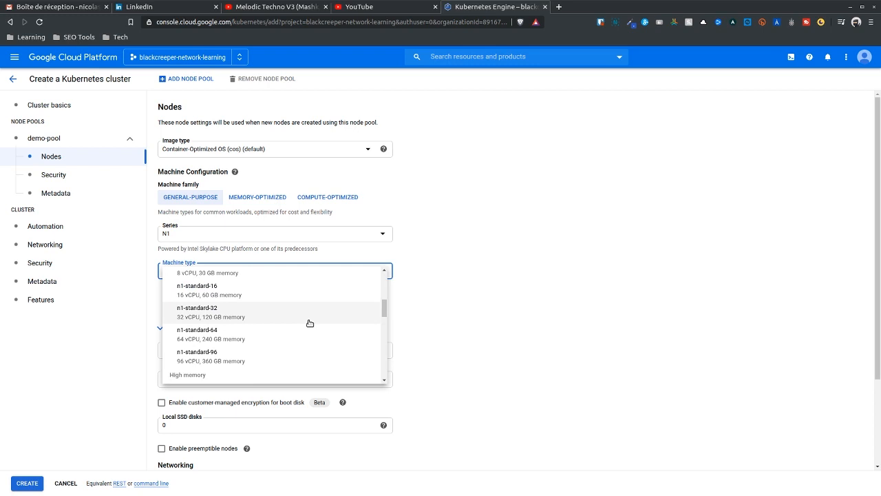
scroll(310, 323, down, 2)
scroll(310, 323, up, 4)
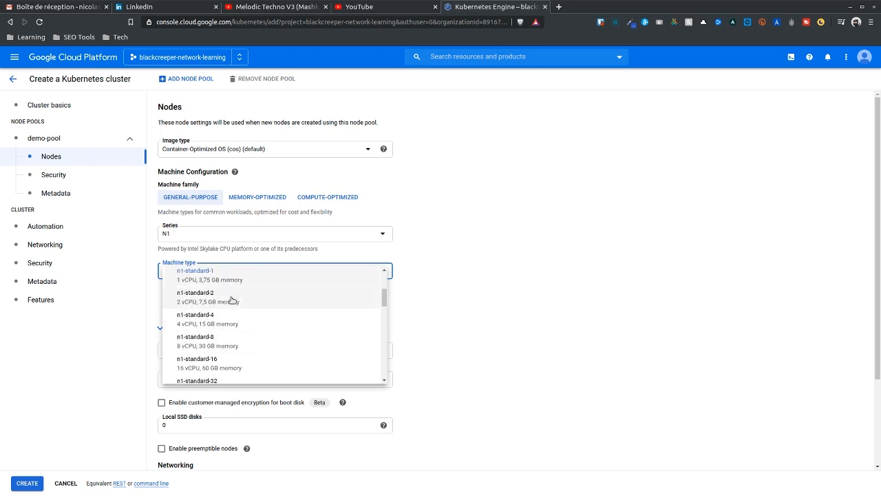
scroll(232, 300, up, 2)
click(493, 270)
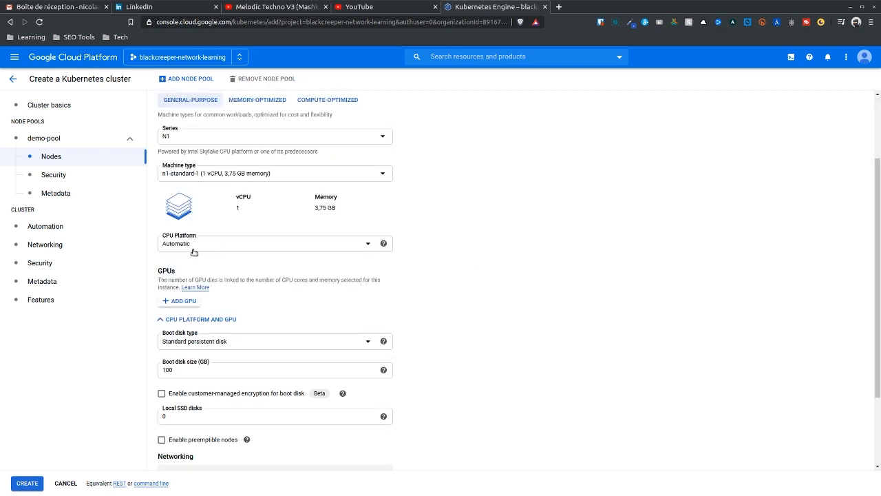
Examine the CPU platforms and the boot disk types available for the nodes.
click(223, 245)
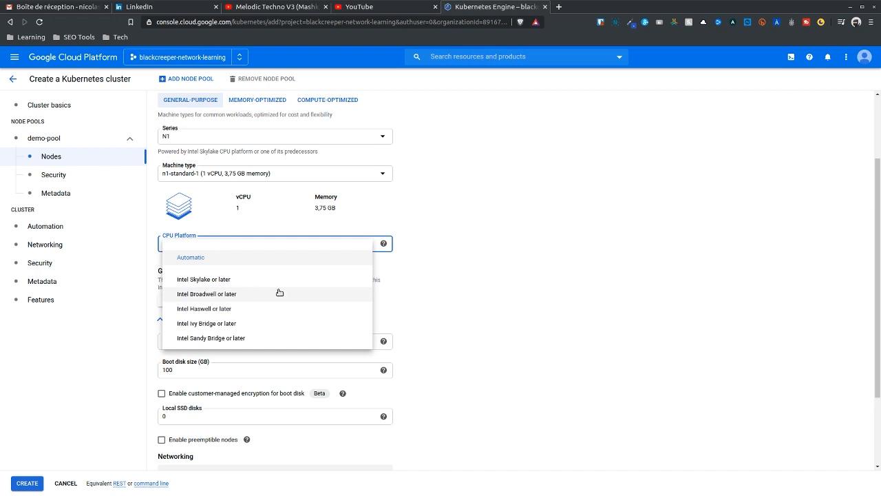
click(464, 248)
scroll(463, 248, down, 1)
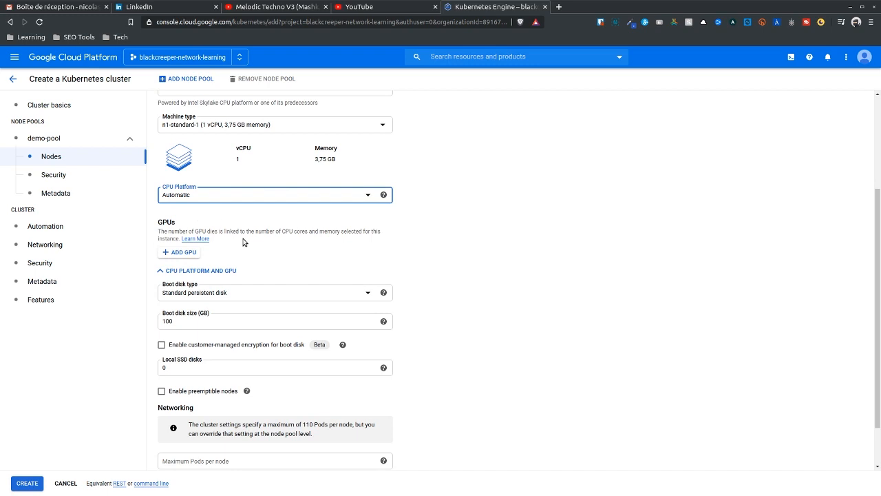
scroll(255, 231, down, 1)
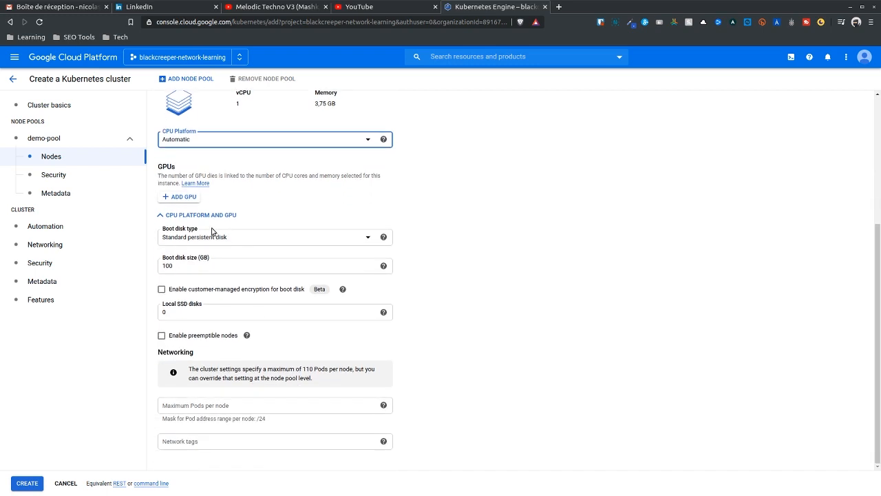
click(195, 239)
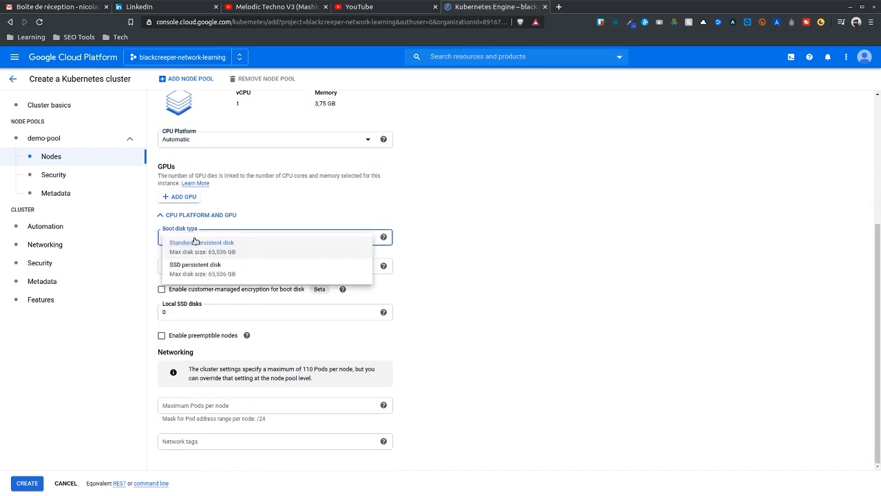
click(494, 244)
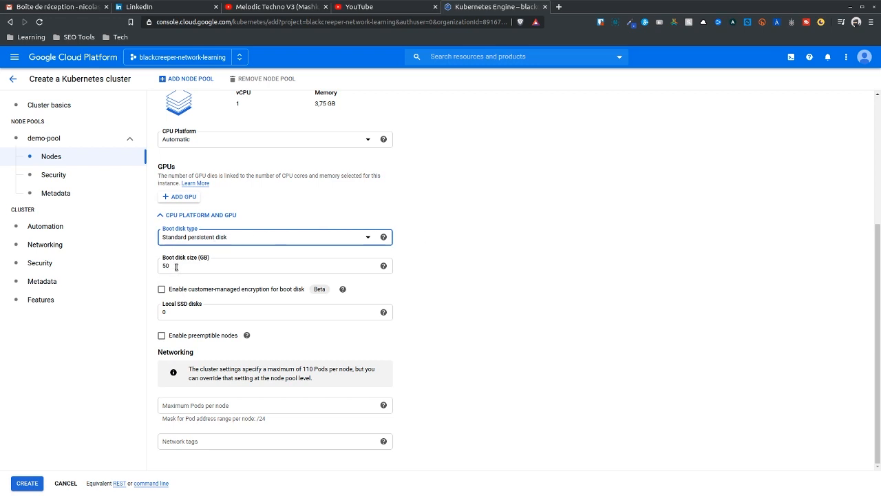
Set the boot disk size of the nodes to 25 GB.
key(Tab)
text(25)
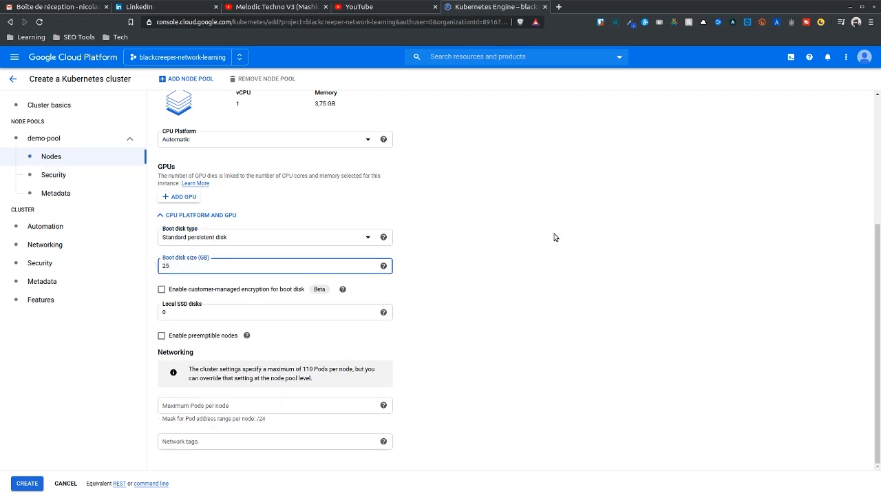
click(555, 239)
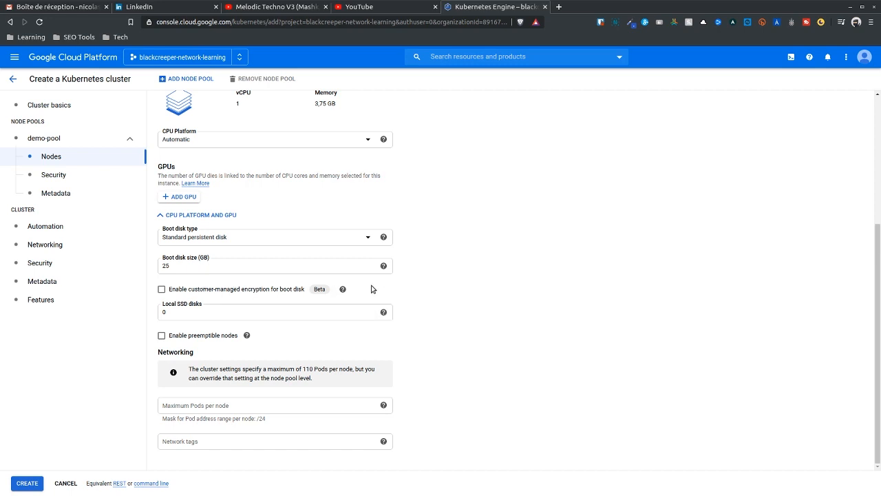
Consult the help on customer-managed boot disk encryption and enable preemptible nodes for demo-pool.
click(342, 290)
click(161, 336)
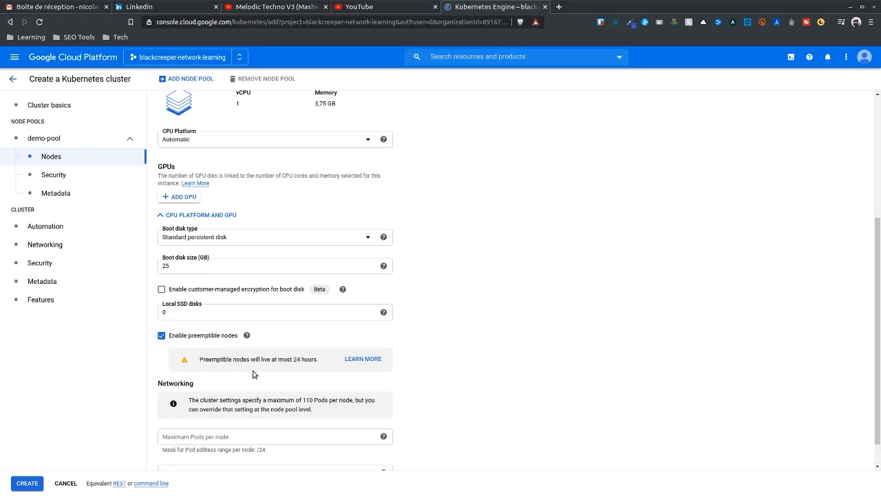
scroll(436, 356, down, 1)
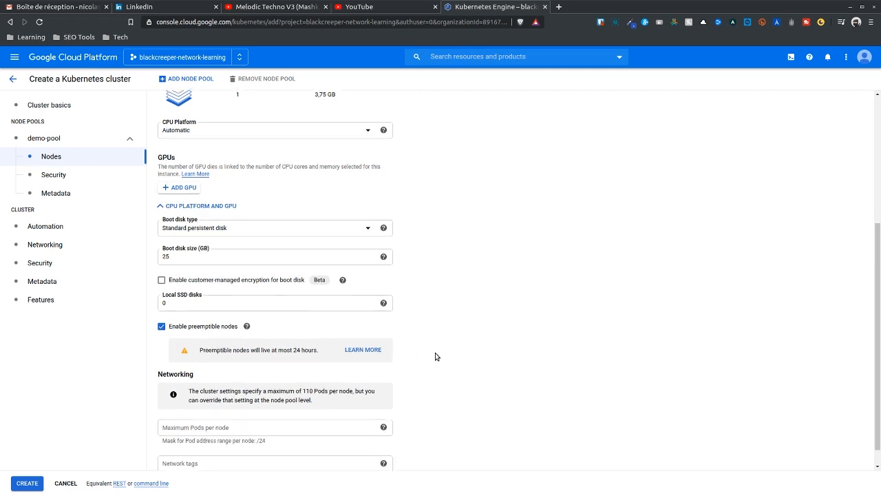
scroll(435, 356, down, 1)
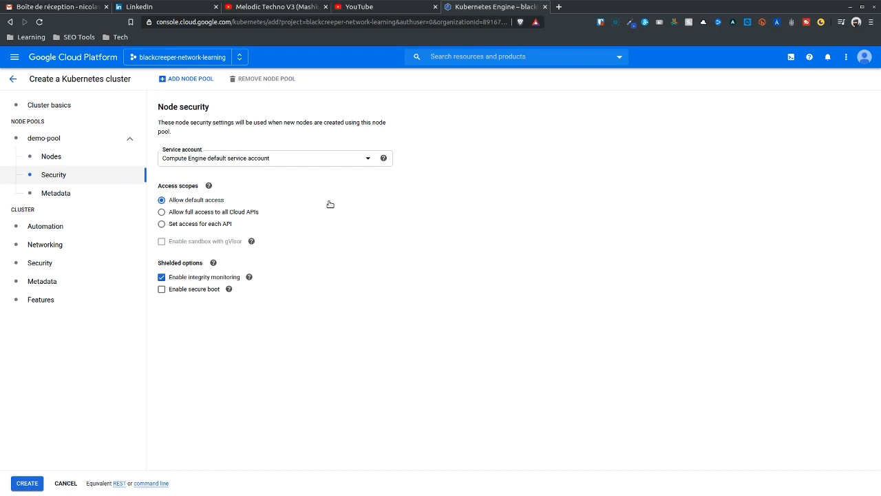
Review the service accounts offered in demo-pool's security settings, keeping the Compute Engine default service account.
click(225, 158)
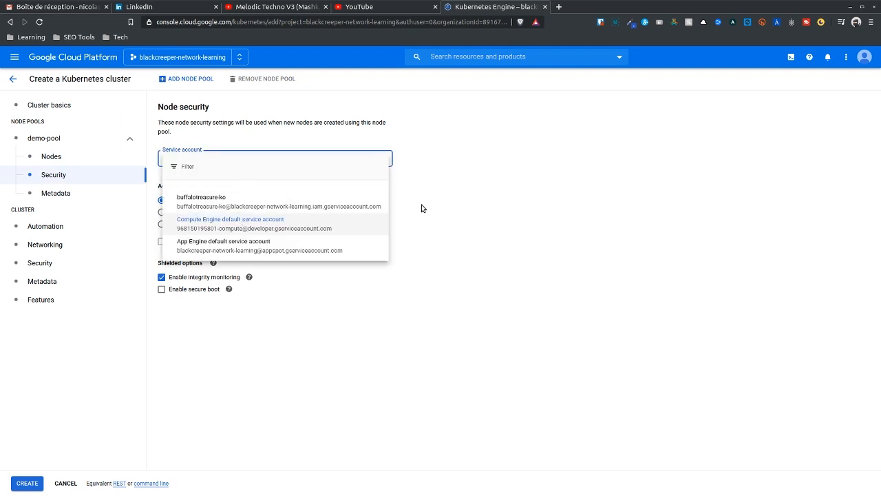
key(Return)
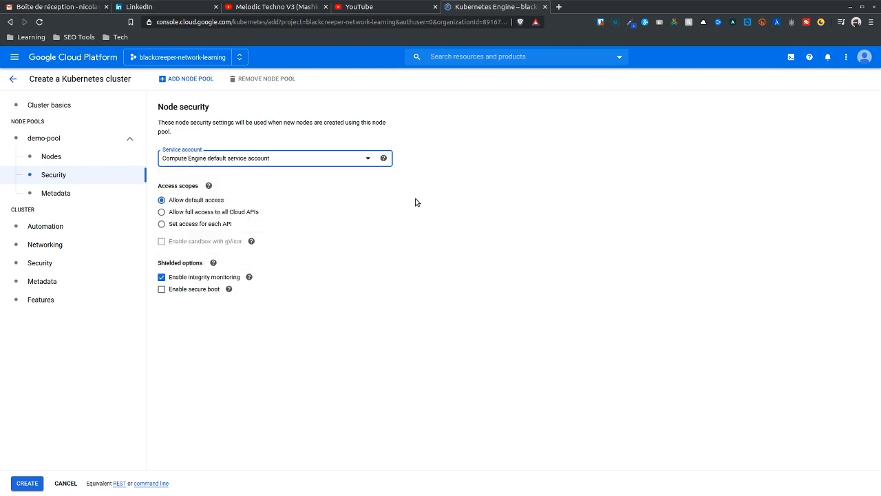
click(252, 177)
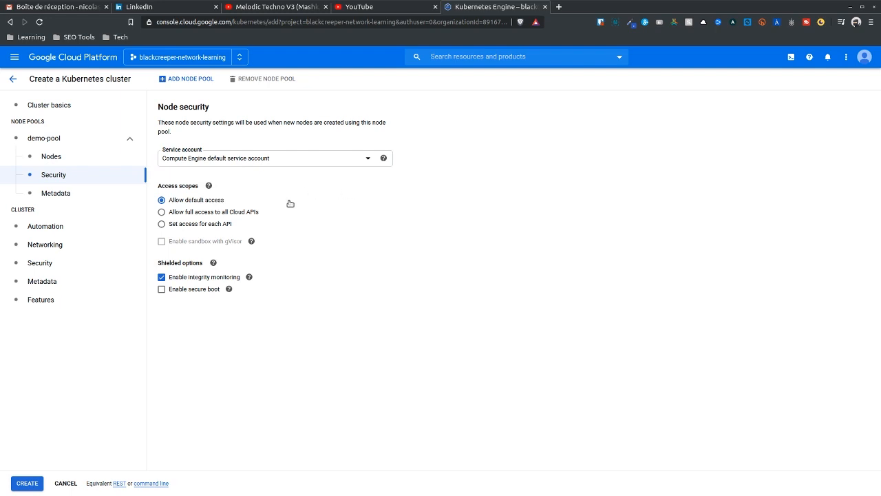
Review the access scopes that can be set for each API in demo-pool's security, keeping default access.
click(179, 225)
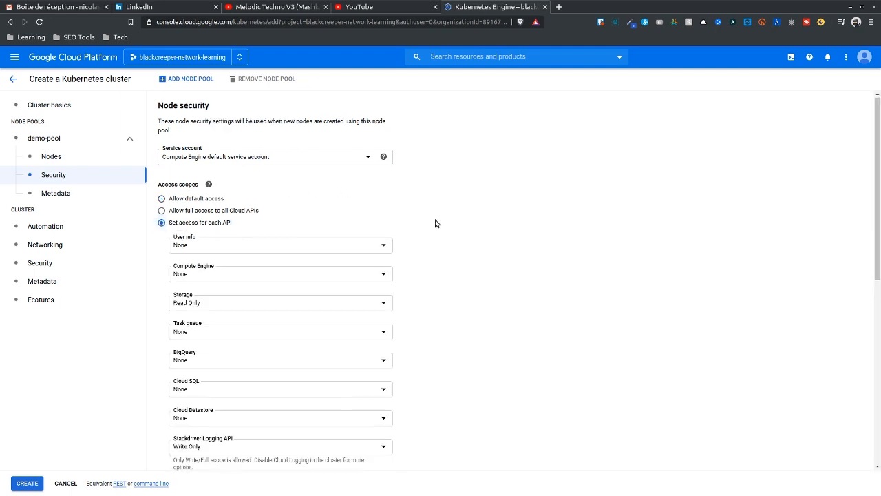
scroll(436, 223, down, 2)
scroll(330, 288, down, 2)
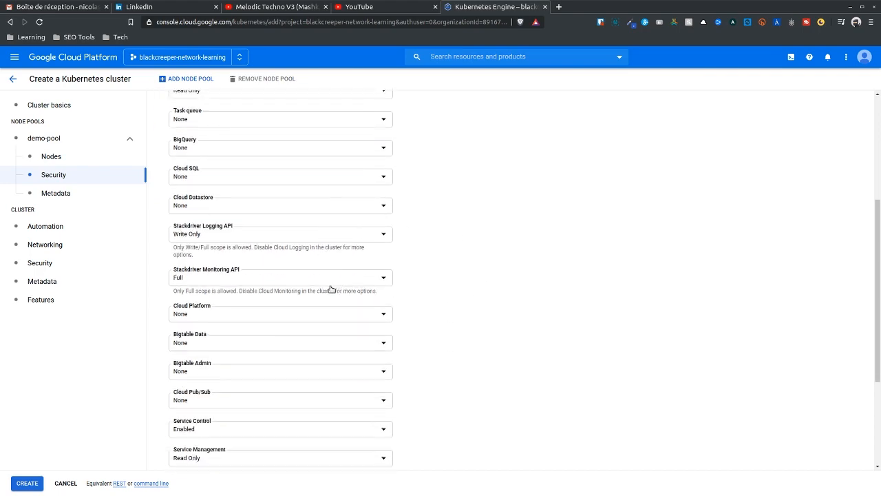
scroll(466, 296, down, 2)
scroll(466, 295, up, 5)
click(210, 200)
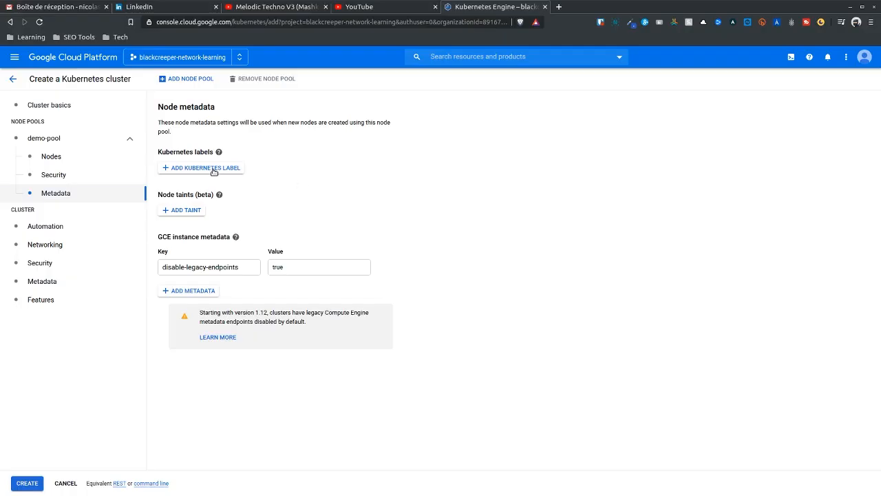
Consult the help on Kubernetes labels in demo-pool's node metadata.
click(213, 169)
mouse_move(220, 155)
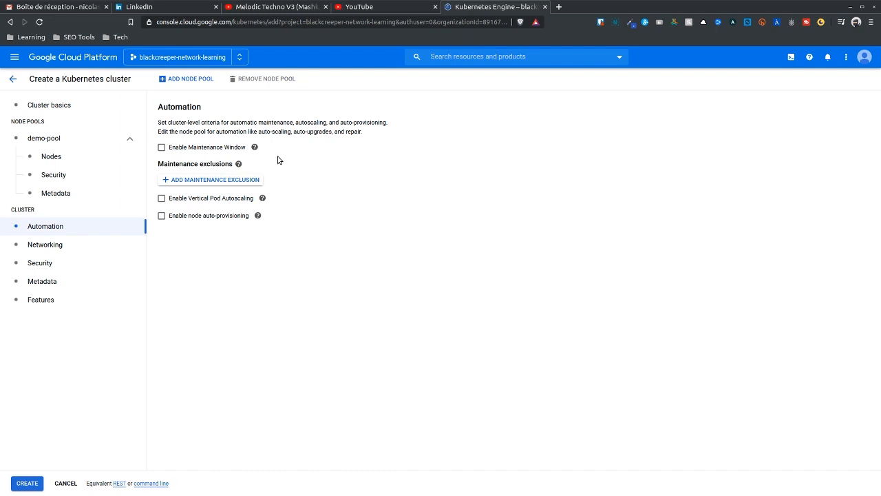
Enable the cluster's weekly maintenance window and add a maintenance exclusion from 06.05.20, 09:38 to 07.05.20, 09:38.
click(161, 147)
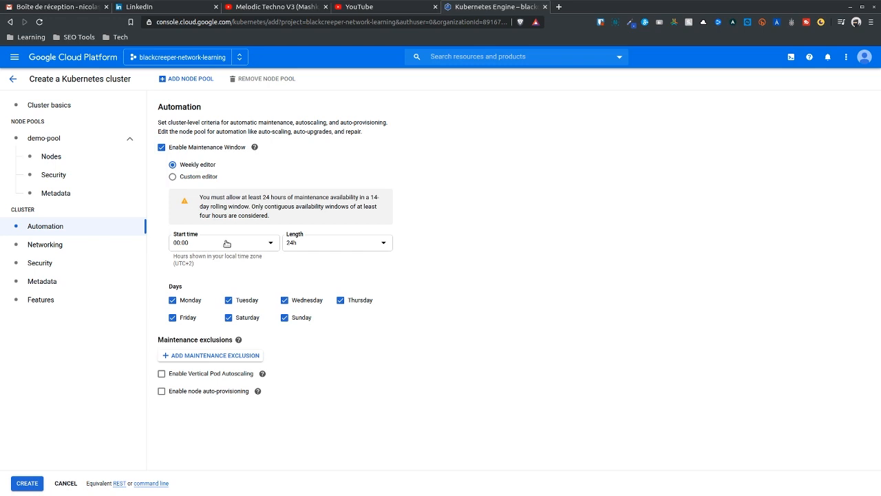
click(215, 356)
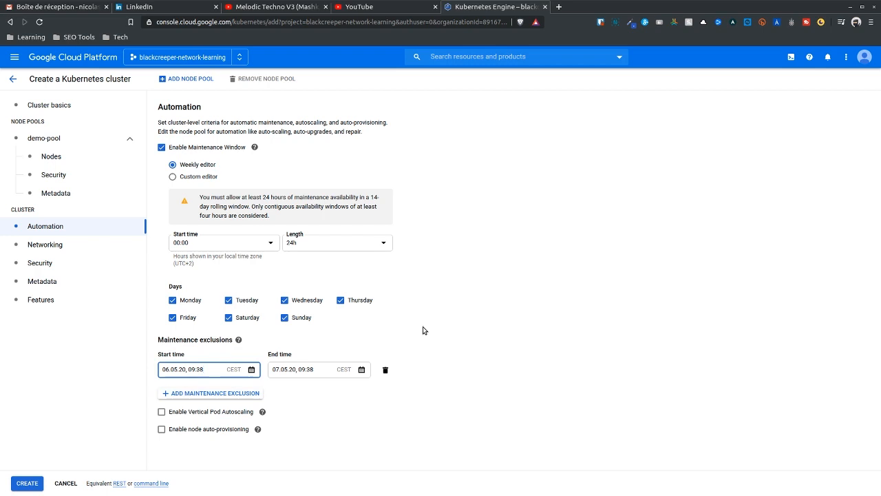
click(420, 344)
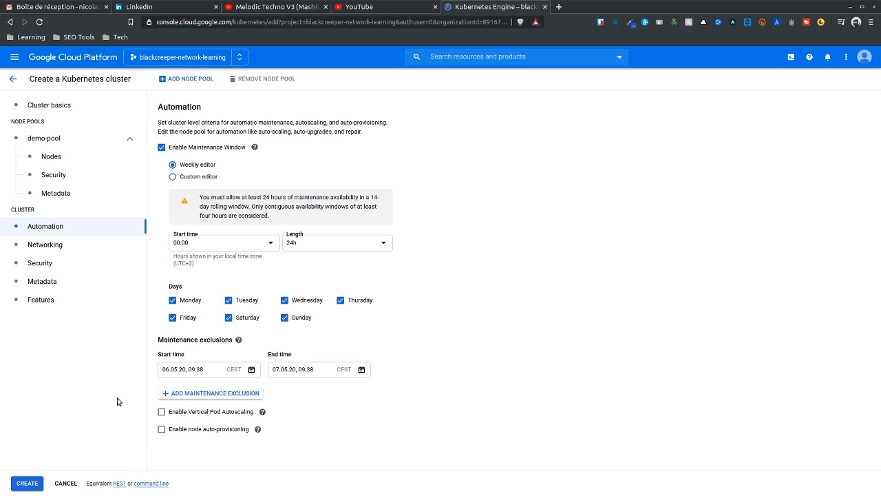
Inspect the private cluster settings in the cluster's networking, keeping the cluster public.
click(45, 245)
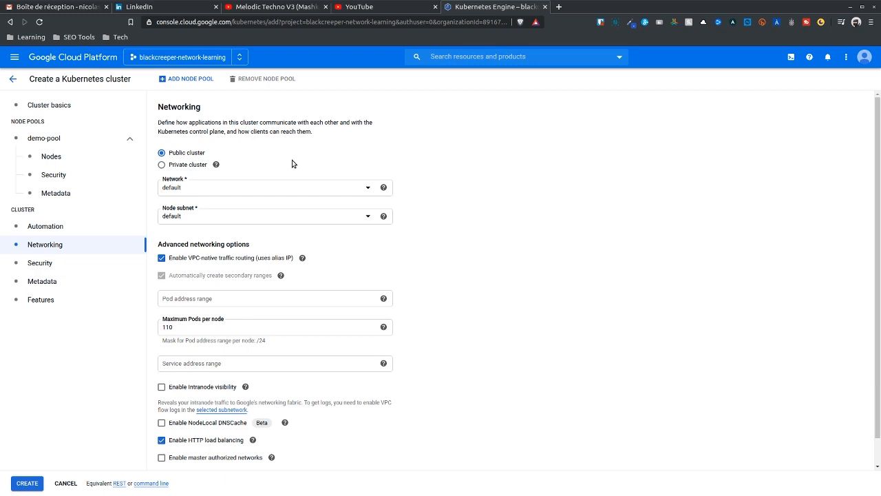
click(162, 164)
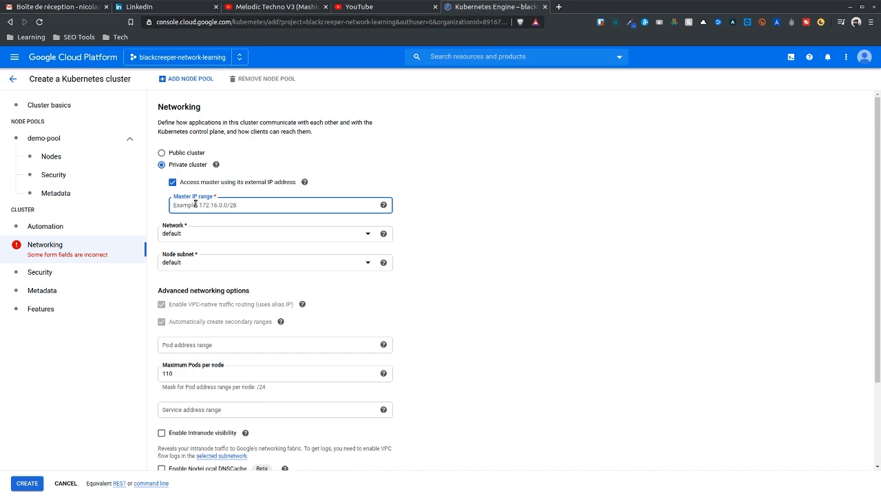
click(163, 153)
Review the available networks and node subnets, keeping default for both.
click(250, 188)
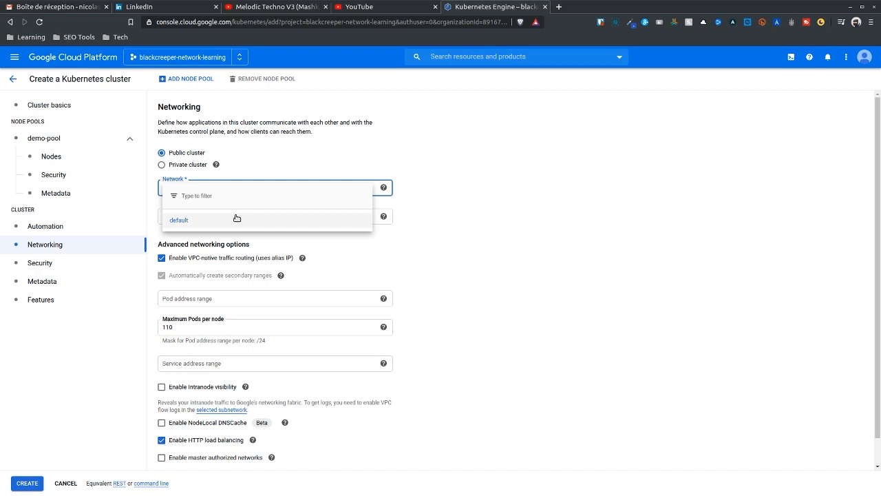
click(473, 207)
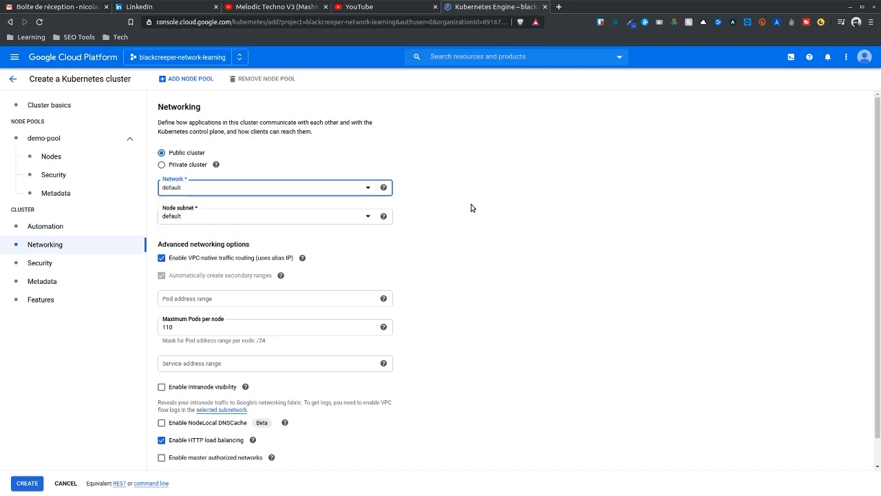
click(266, 216)
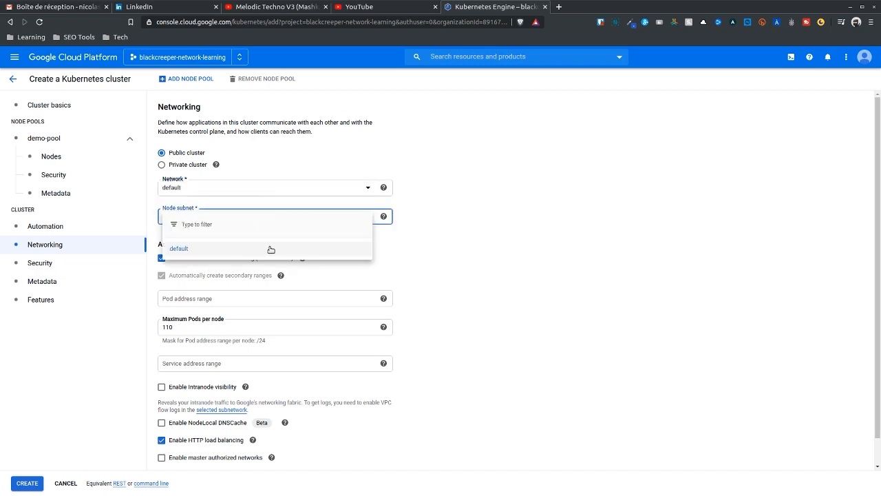
click(450, 220)
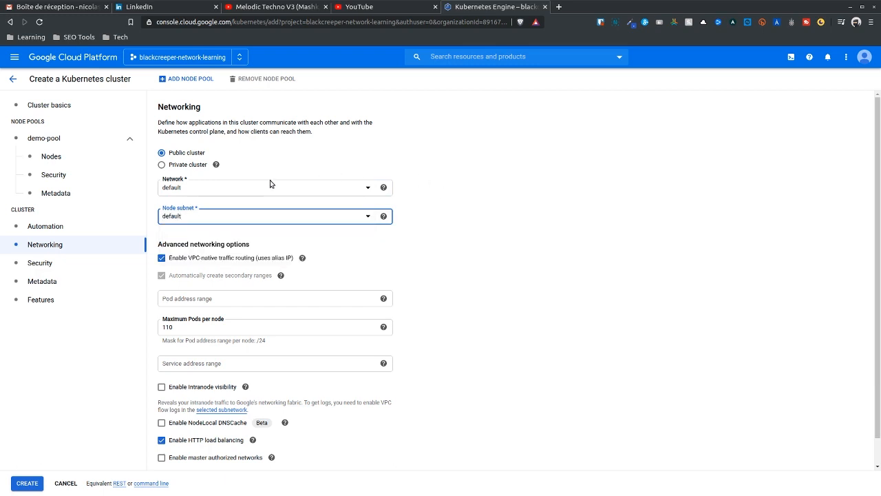
click(508, 200)
Examine the advanced networking options, including VPC-native routing, secondary ranges, maximum Pods per node, service address range and intranode visibility.
scroll(507, 199, down, 1)
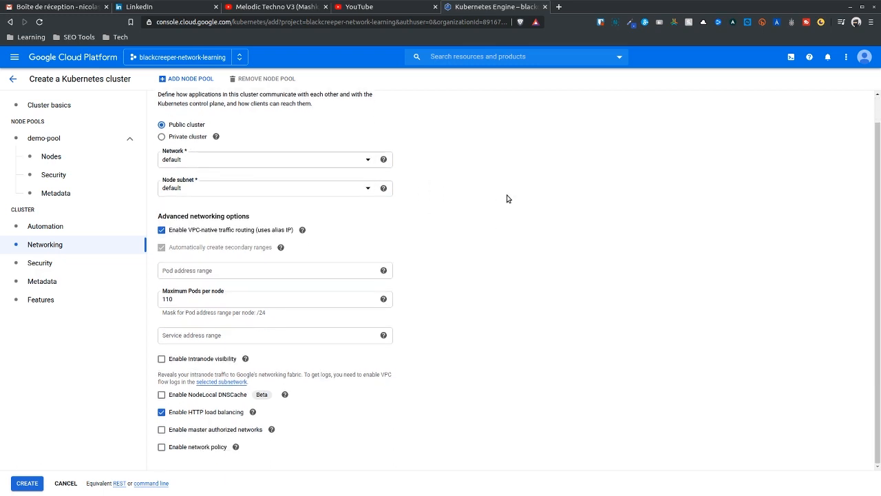
mouse_move(302, 234)
scroll(317, 252, up, 1)
mouse_move(231, 282)
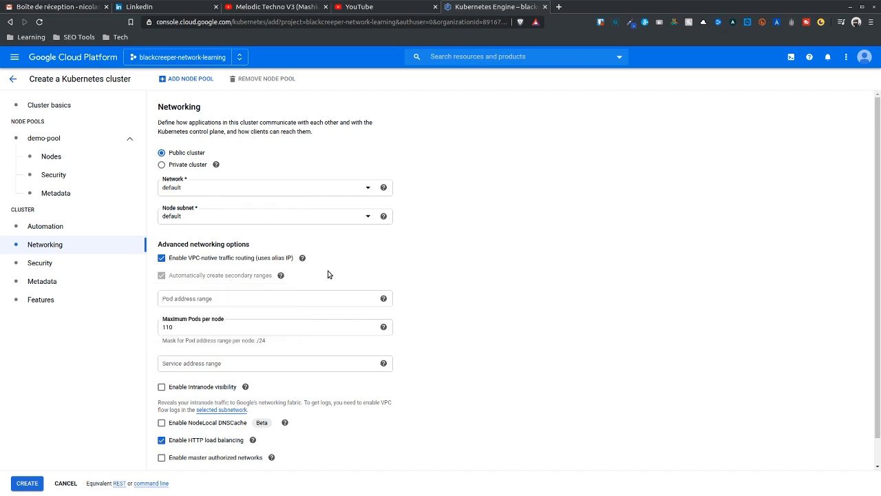
mouse_move(186, 279)
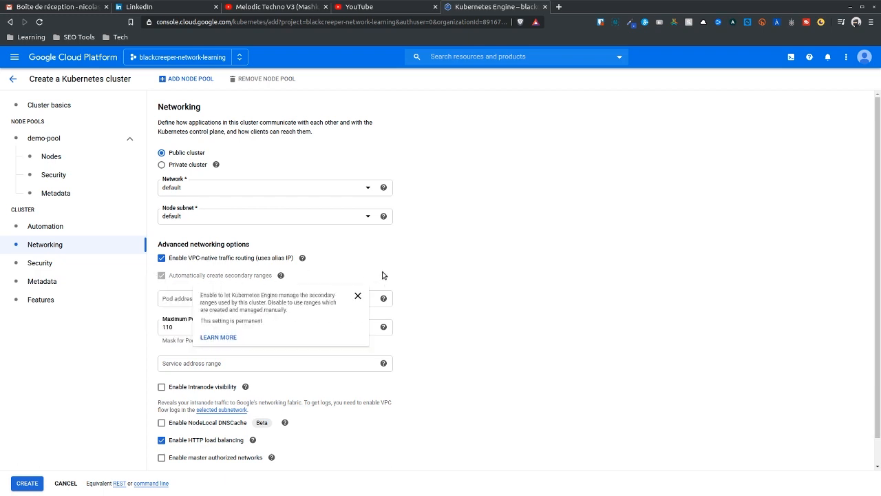
scroll(528, 266, down, 1)
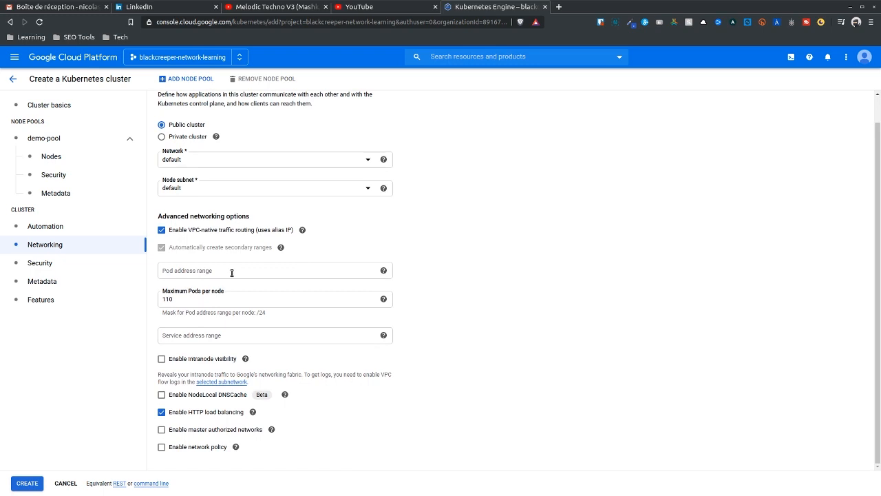
click(204, 301)
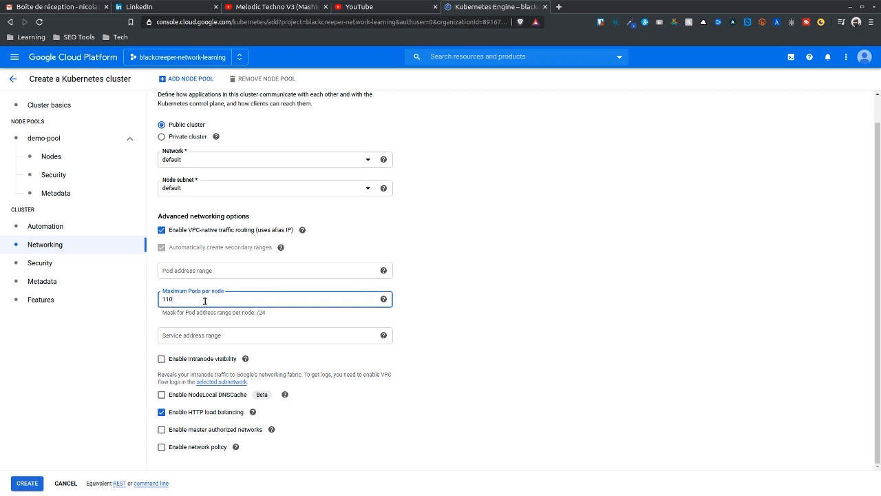
click(323, 318)
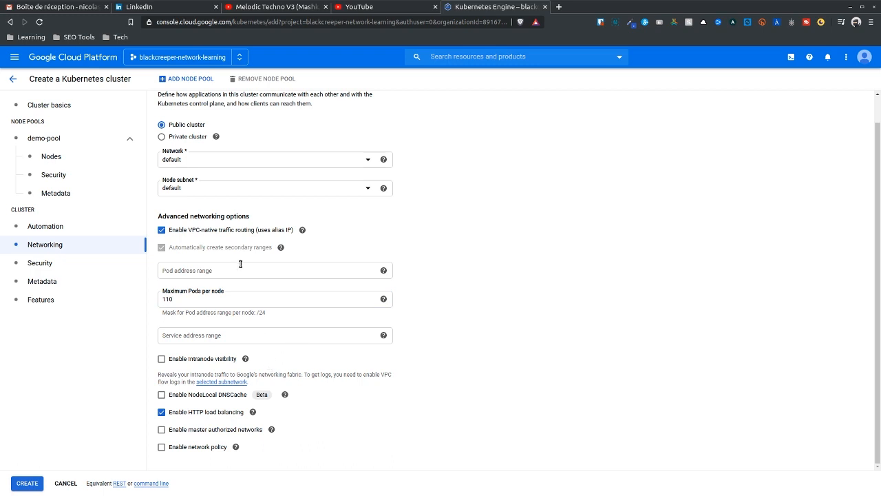
click(383, 335)
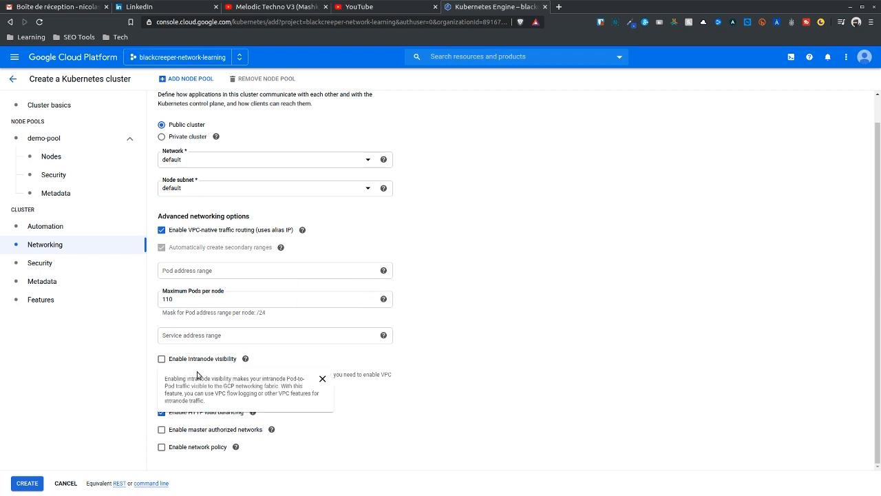
mouse_move(250, 360)
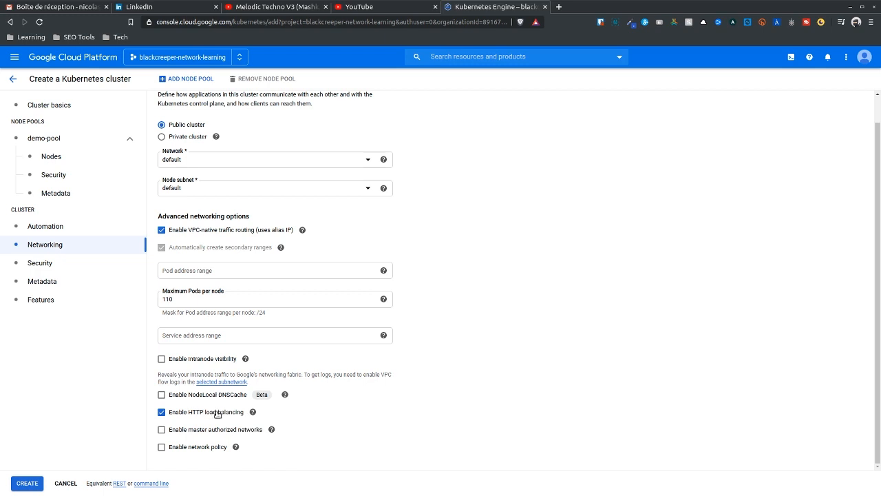
Consult the help on HTTP load balancing, and switch the option off and on again.
mouse_move(253, 412)
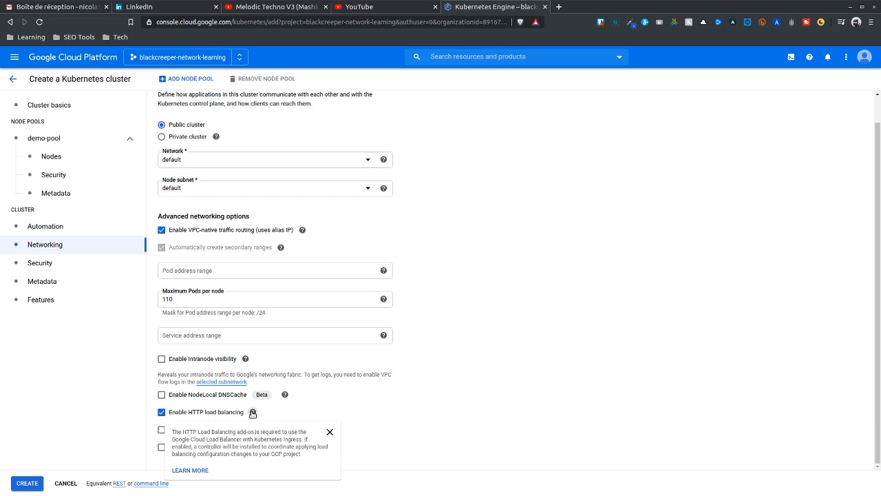
click(161, 412)
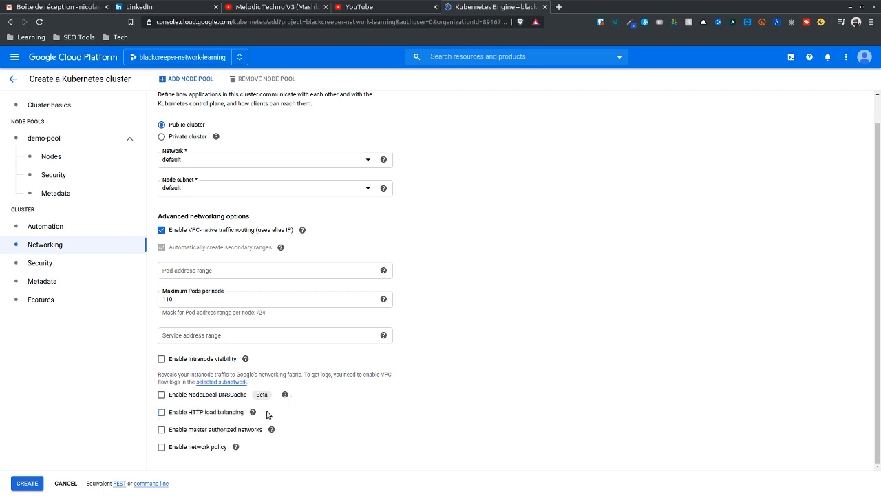
click(164, 413)
Inspect the form for a new authorized network under master authorized networks, and disable that option again.
click(208, 434)
scroll(380, 409, down, 1)
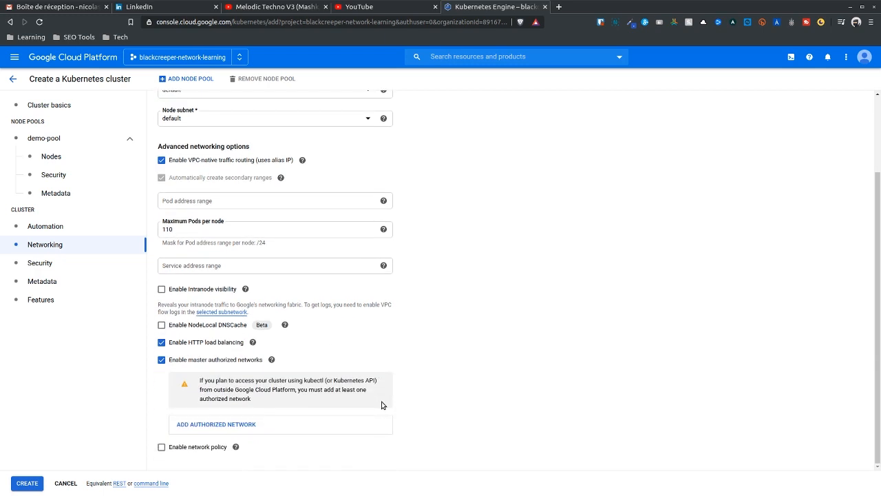
click(266, 424)
scroll(207, 365, down, 2)
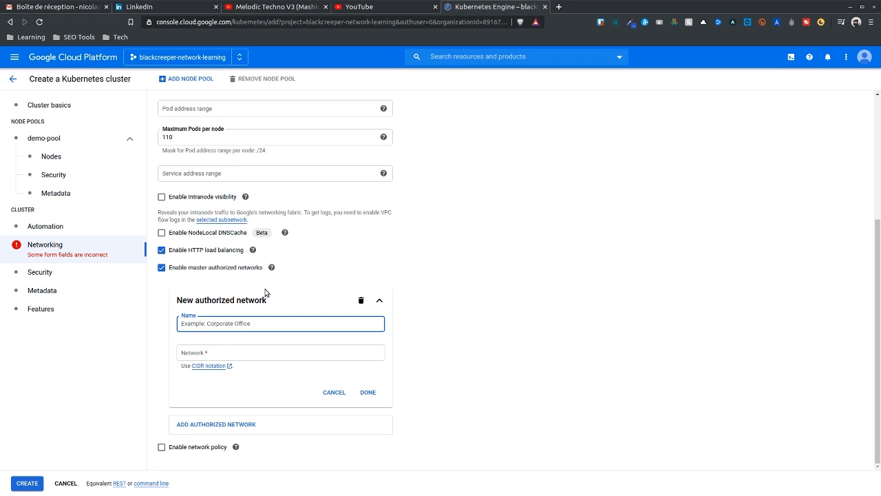
click(161, 267)
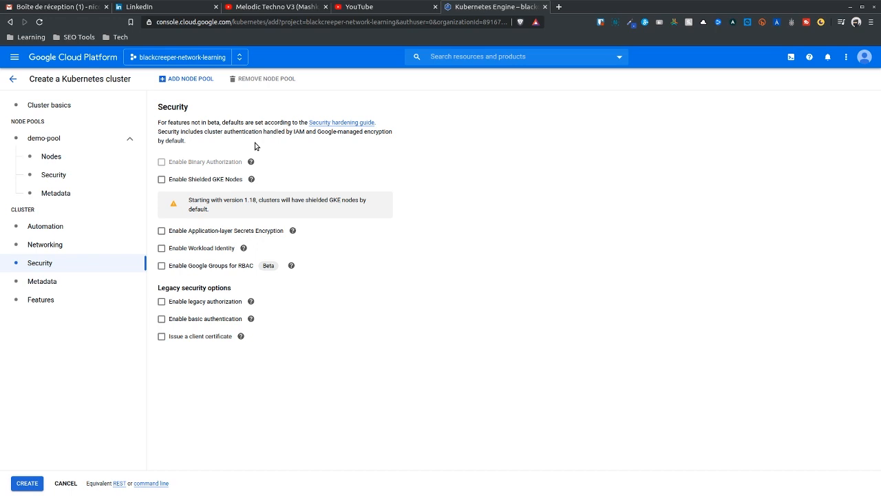
Consult the help on Shielded GKE Nodes and Application-layer Secrets Encryption in the cluster's security settings.
click(252, 179)
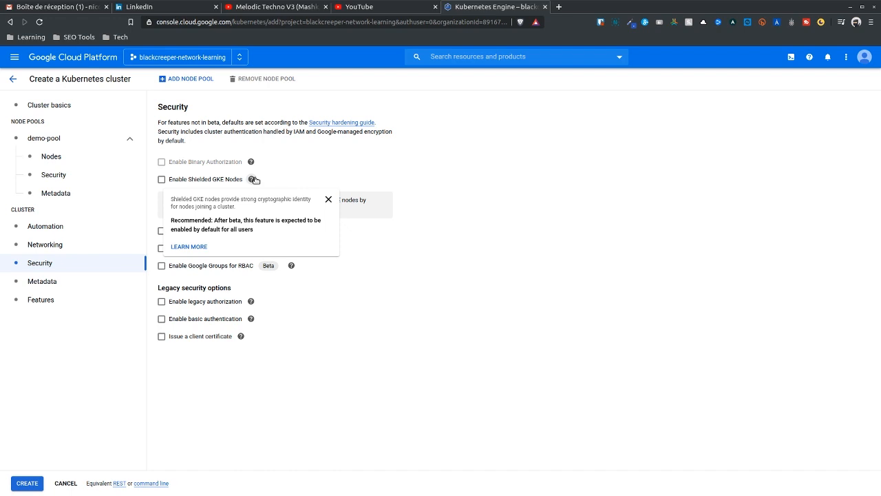
click(254, 179)
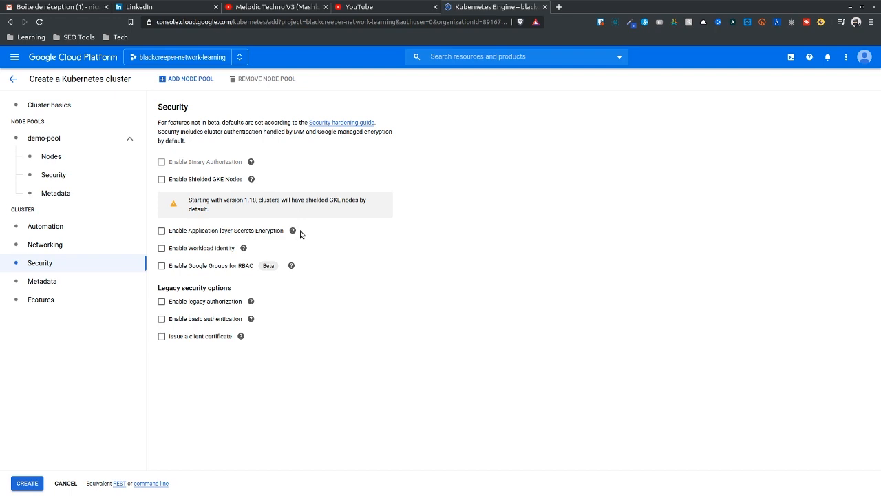
mouse_move(292, 231)
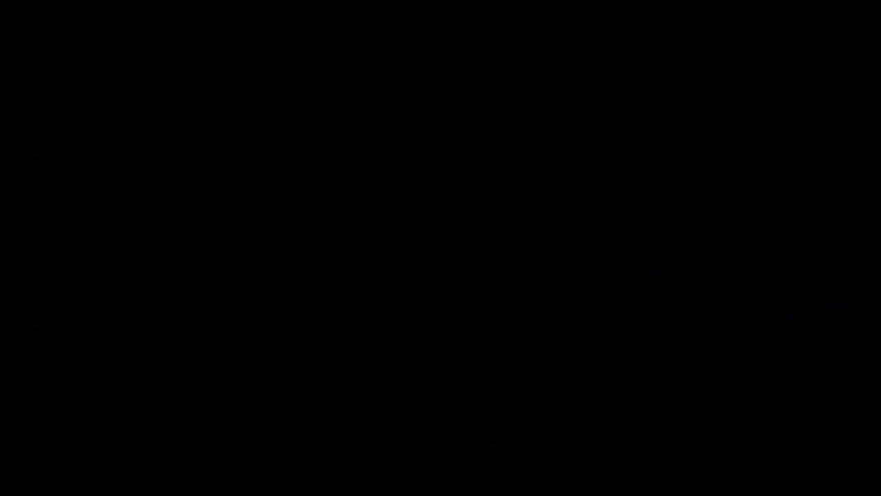
Enter "Cluster demo" as the cluster's description in its metadata.
click(213, 154)
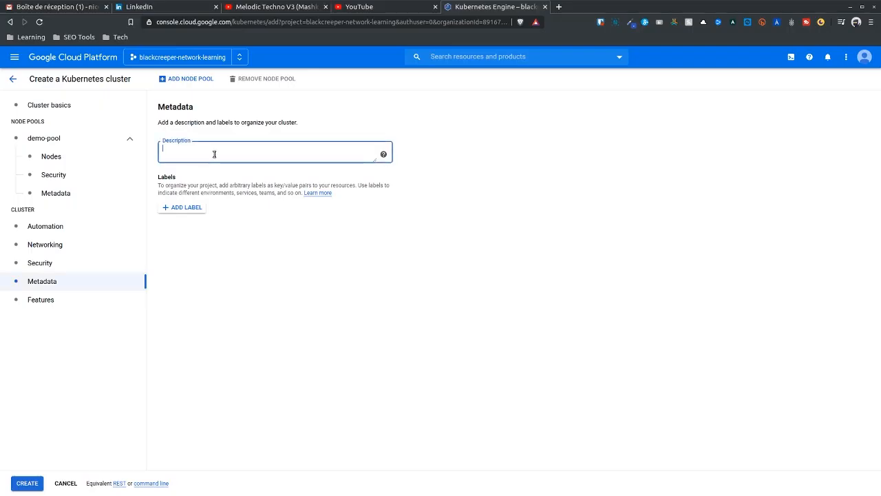
text(Cluster demo)
click(213, 233)
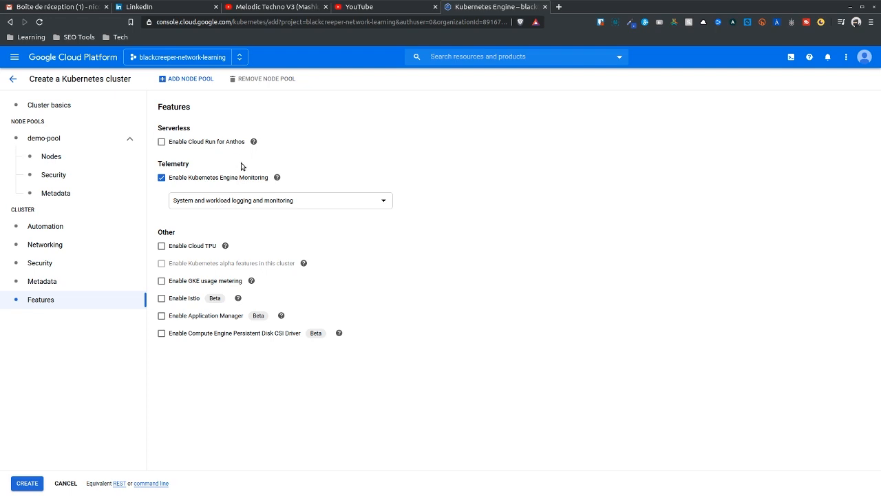
Review the Kubernetes Engine Monitoring help and the telemetry options in the cluster's features, keeping system and workload logging and monitoring.
click(277, 178)
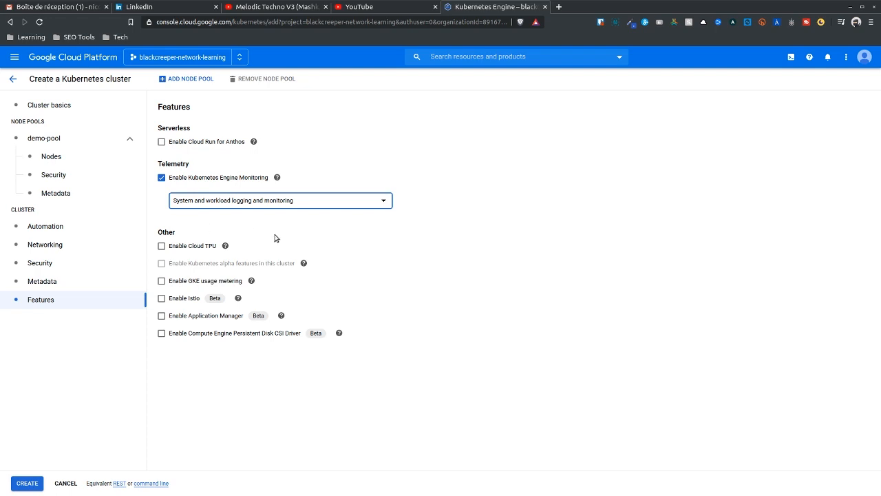
mouse_move(274, 263)
click(386, 288)
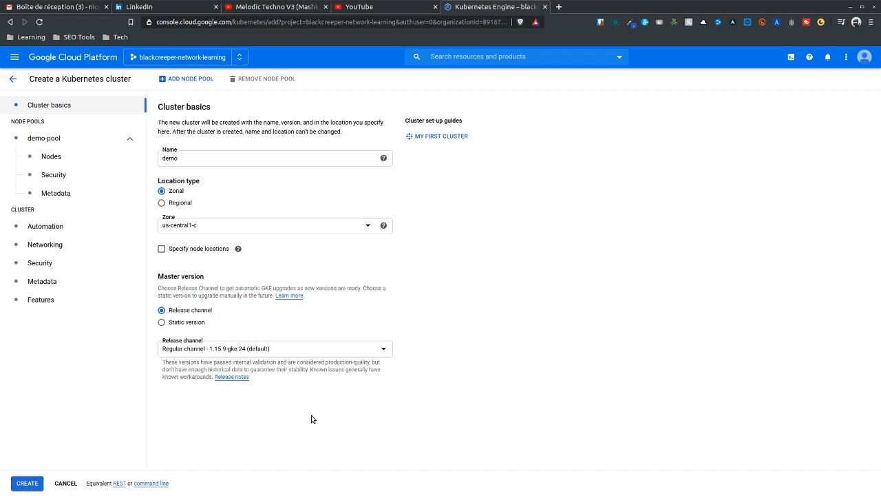
Create the cluster with the configured settings and open the details of demo.
click(26, 484)
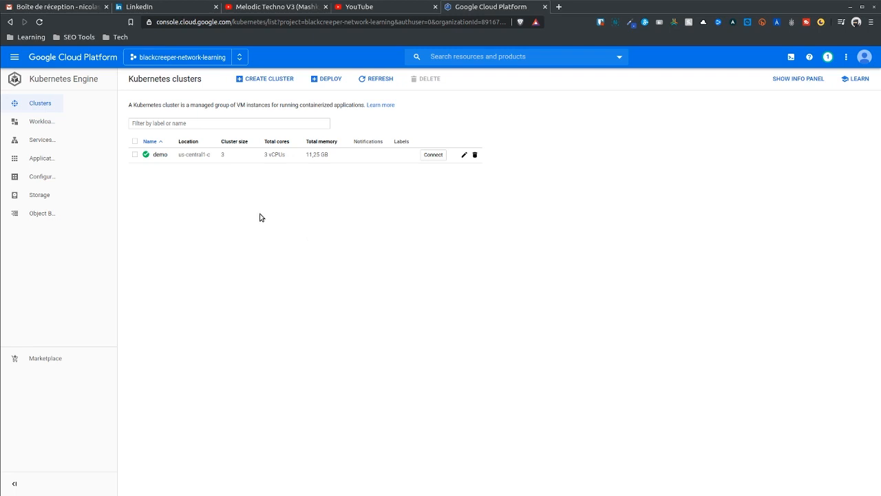
click(159, 155)
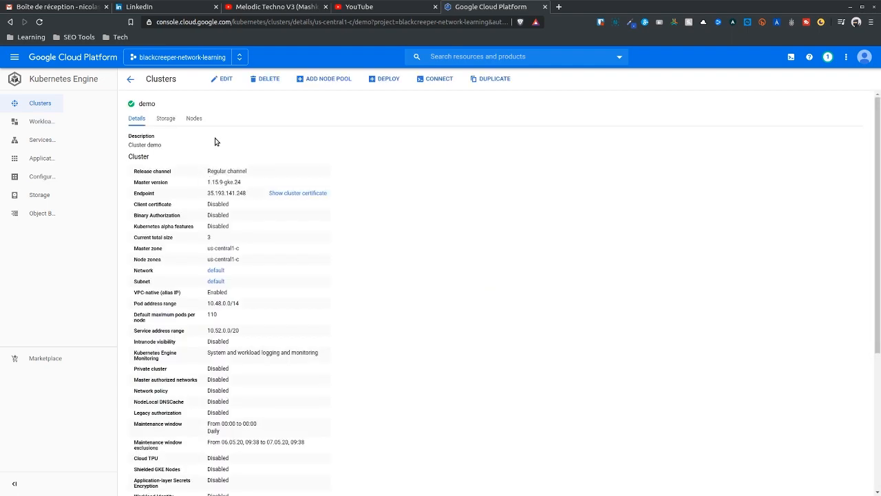
Review the demo cluster's configuration details and node pools, its persistent volumes and storage classes, and its nodes.
scroll(186, 261, down, 4)
scroll(228, 385, down, 3)
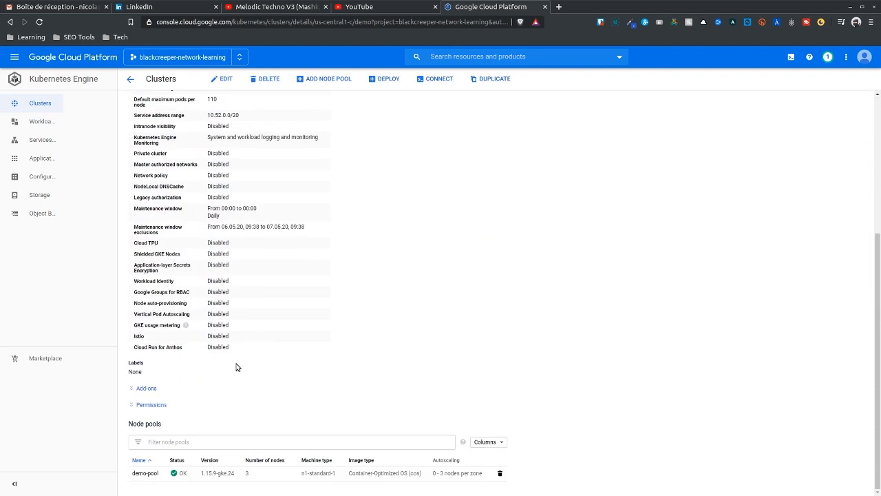
scroll(344, 310, up, 7)
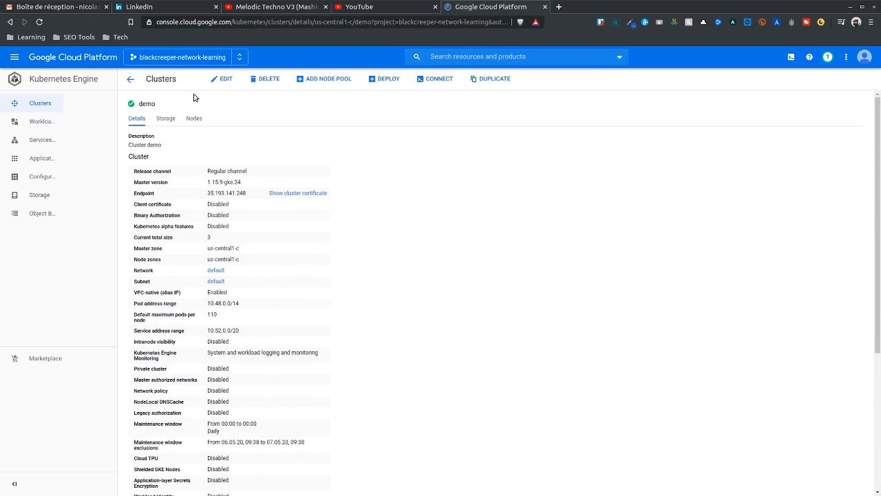
click(162, 120)
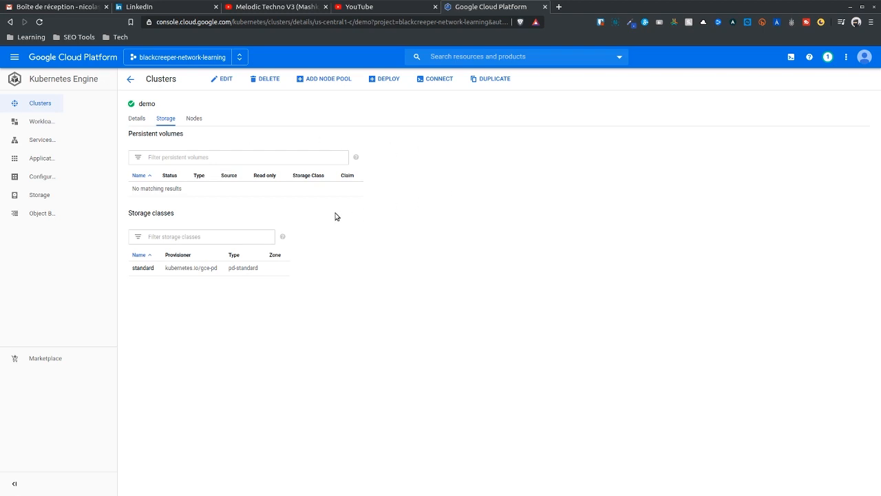
click(194, 120)
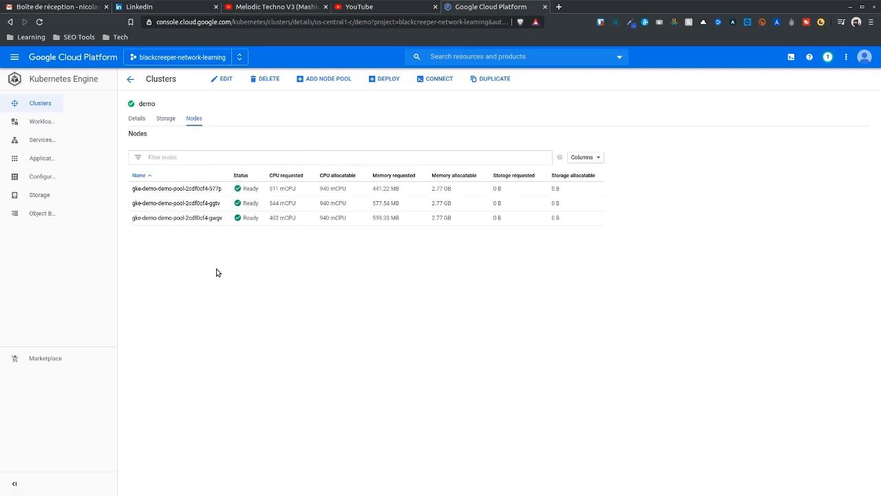
Copy the demo cluster's command-line access command and run it in the local terminal to fetch the kubectl credentials.
click(433, 81)
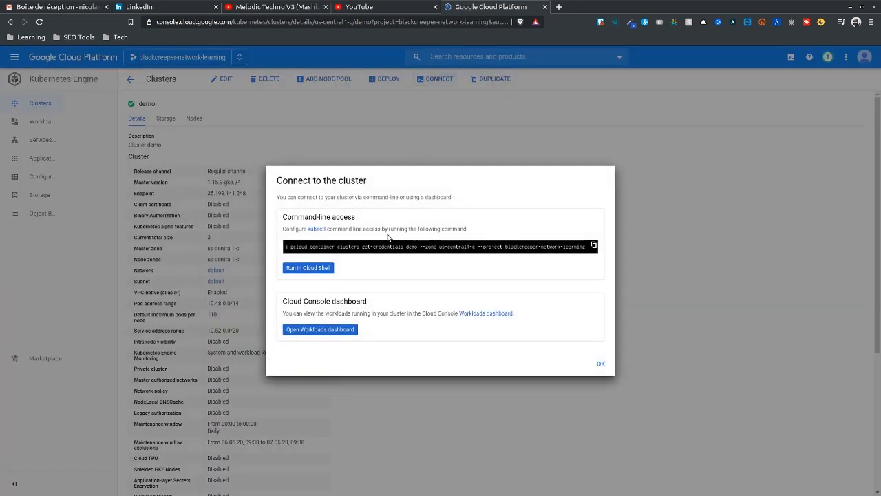
click(593, 246)
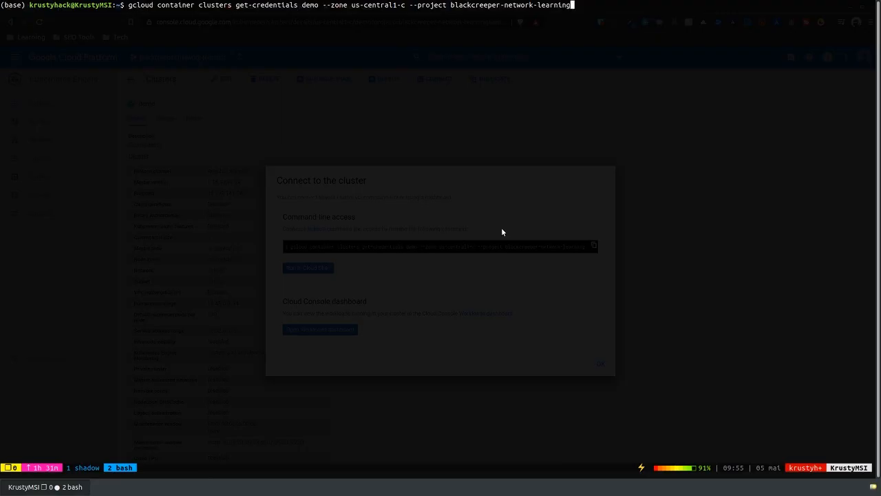
key(Return)
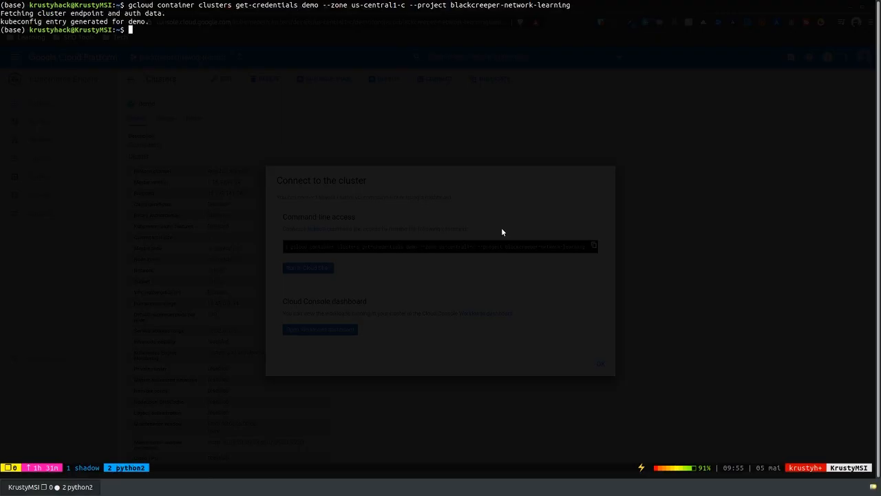
In the cleared terminal, list the cluster's namespaces with kubens and its nodes with "k get no", then return to the browser.
key(ctrl+l)
text(kubens)
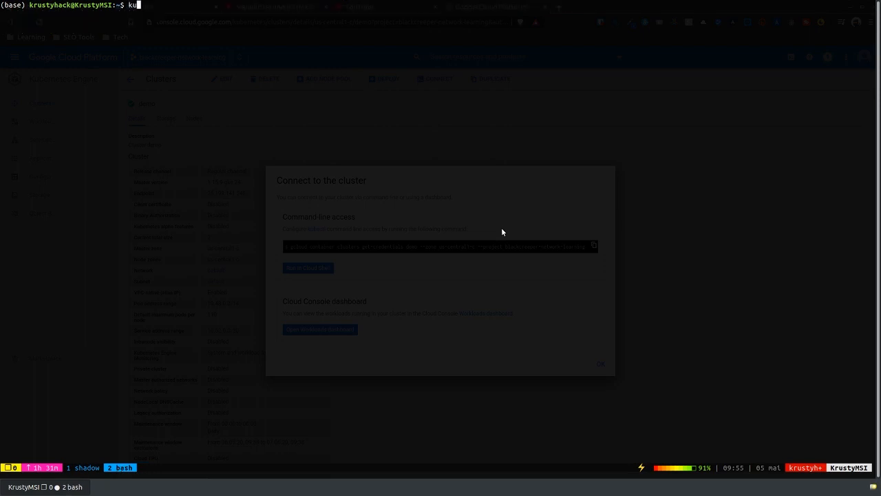
key(Return)
text(k get no)
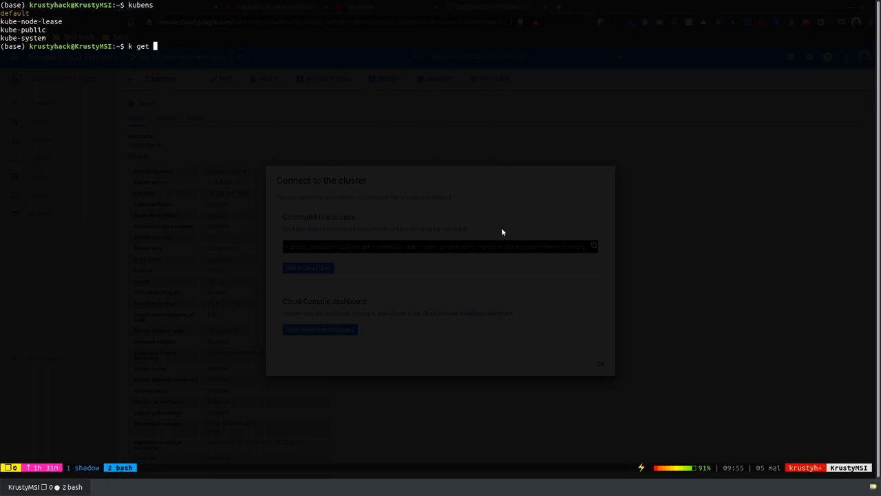
key(Return)
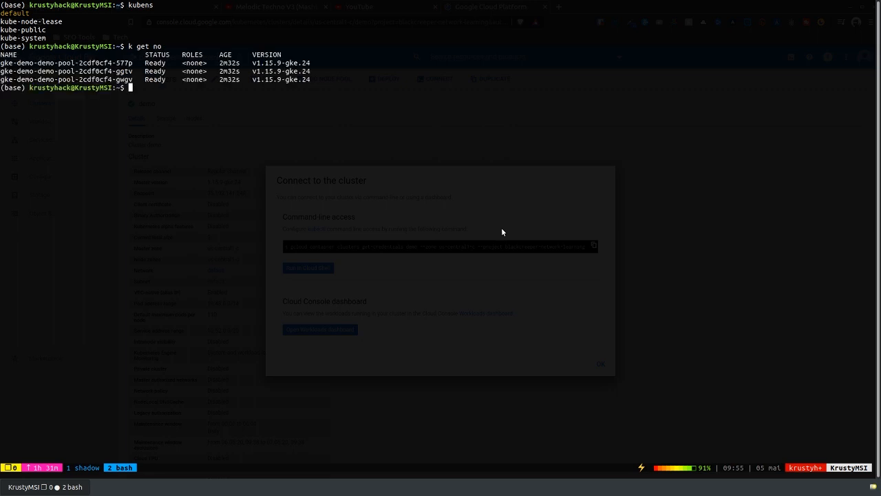
key(F12)
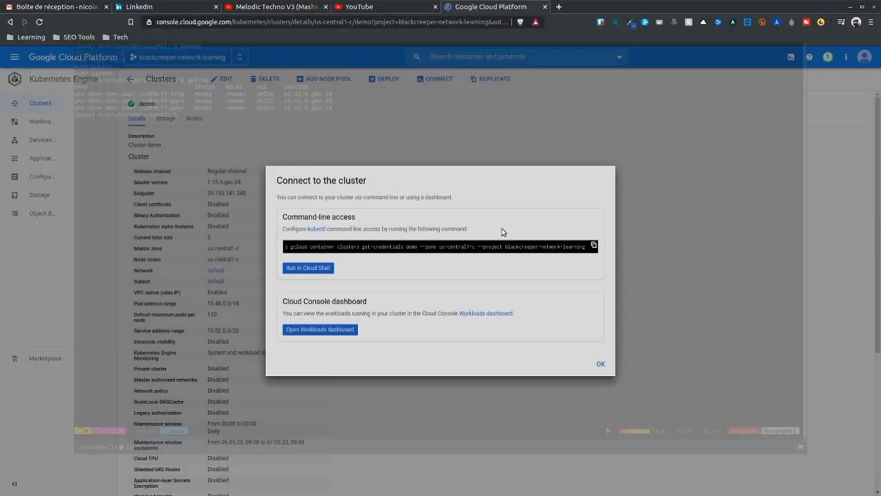